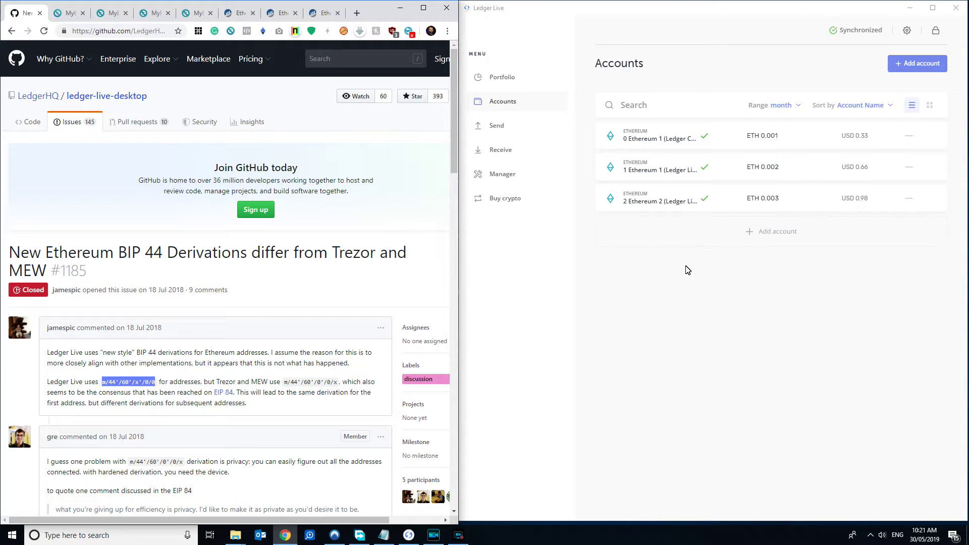
Step: Clear the highlighted derivation path text and scroll through the MyEtherWallet page
{"action": "left_click", "coordinate": [295, 277]}
{"action": "scroll", "coordinate": [320, 296], "scroll_direction": "down", "scroll_amount": 2}
{"action": "scroll", "coordinate": [319, 296], "scroll_direction": "down", "scroll_amount": 2}
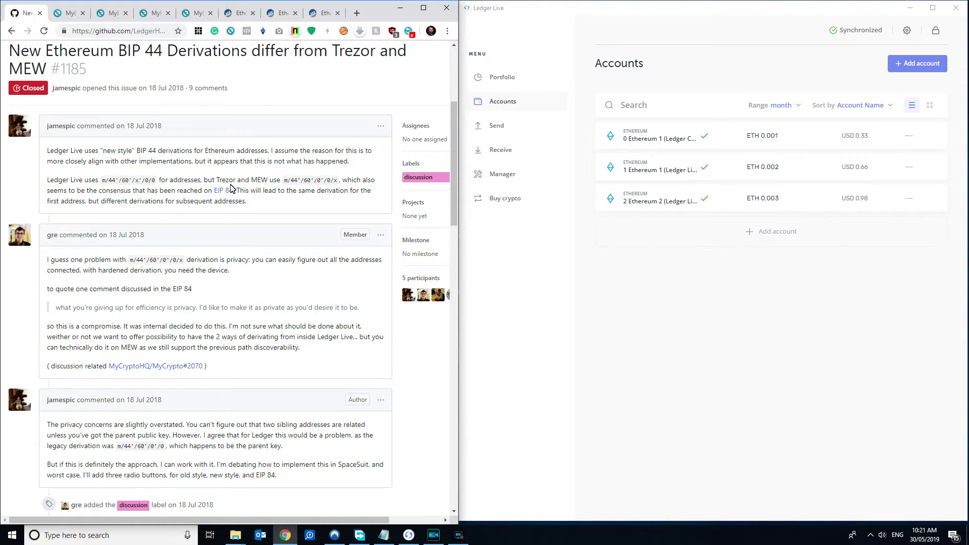
{"action": "scroll", "coordinate": [229, 192], "scroll_direction": "up", "scroll_amount": 1}
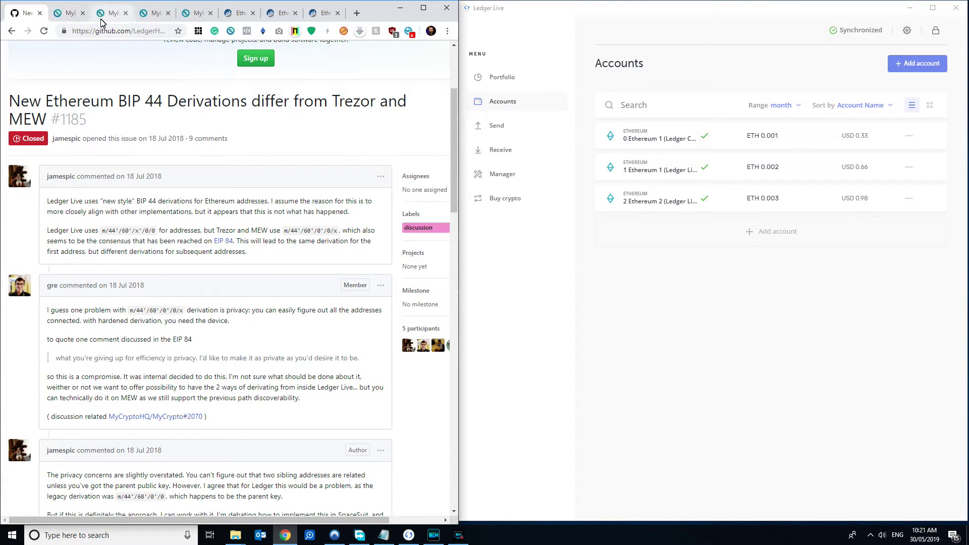
Step: Switch to the newer MyEtherWallet Access My Wallet tab, dismiss the Ledger app-choice dialog, and return to Ledger Live
{"action": "left_click", "coordinate": [69, 13]}
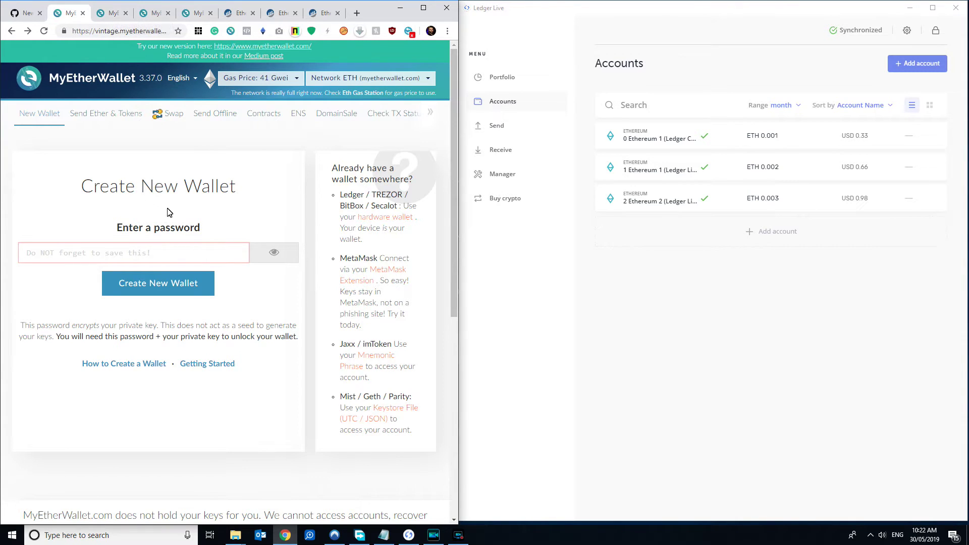
{"action": "left_click", "coordinate": [108, 13]}
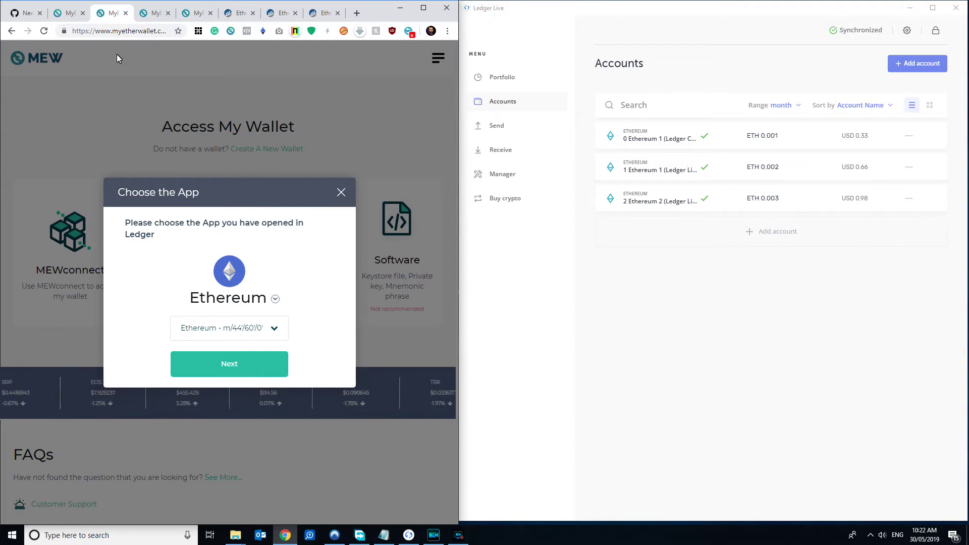
{"action": "left_click", "coordinate": [341, 192]}
{"action": "left_click", "coordinate": [713, 294]}
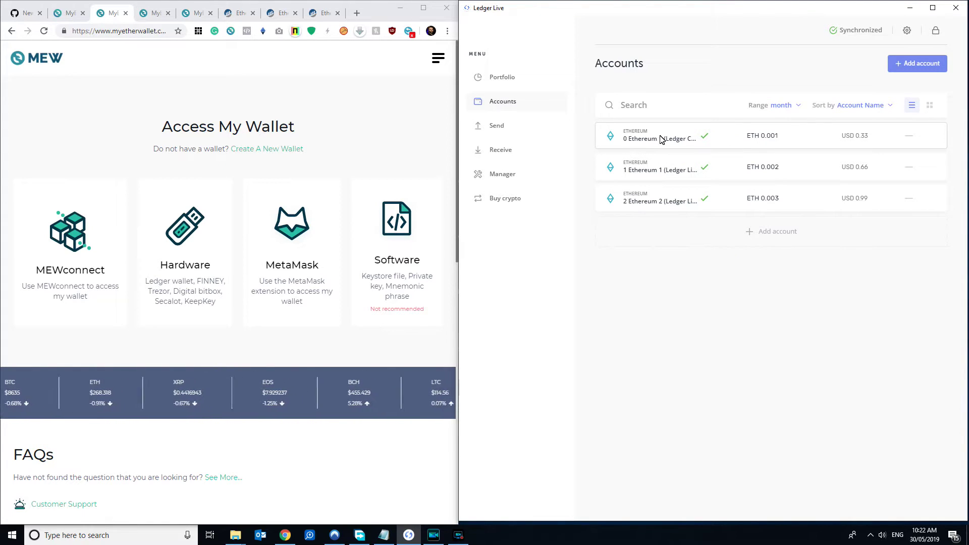
{"action": "left_click", "coordinate": [683, 139]}
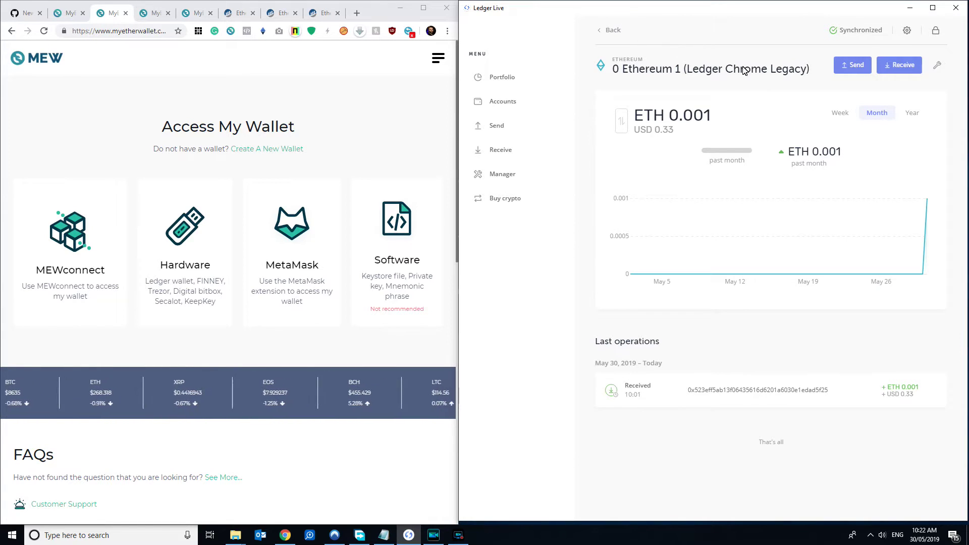
{"action": "left_click", "coordinate": [600, 31]}
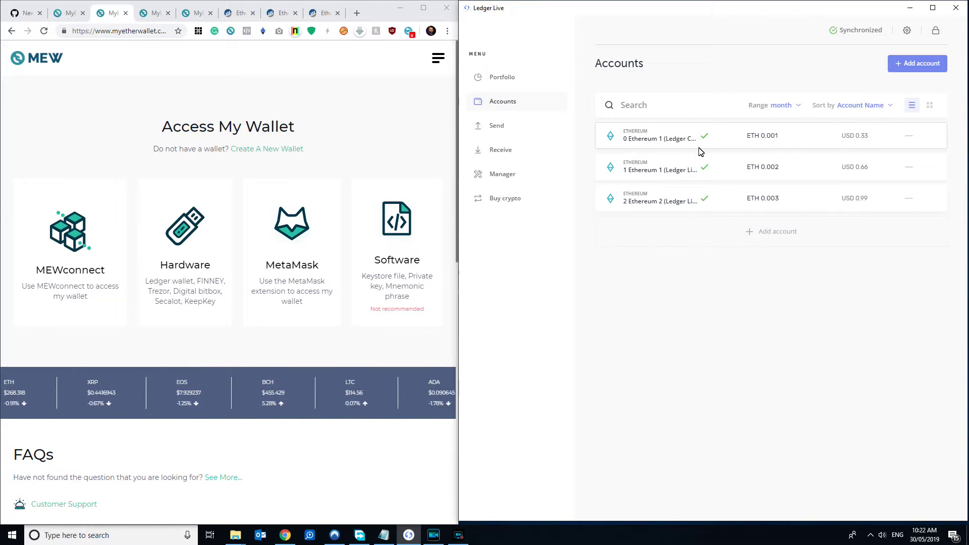
{"action": "left_click", "coordinate": [727, 171]}
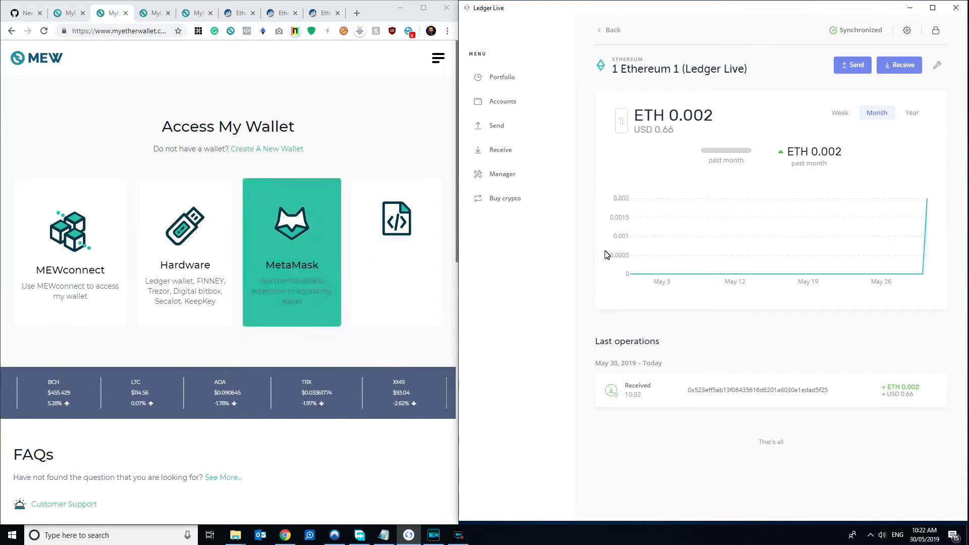
{"action": "left_click", "coordinate": [603, 31]}
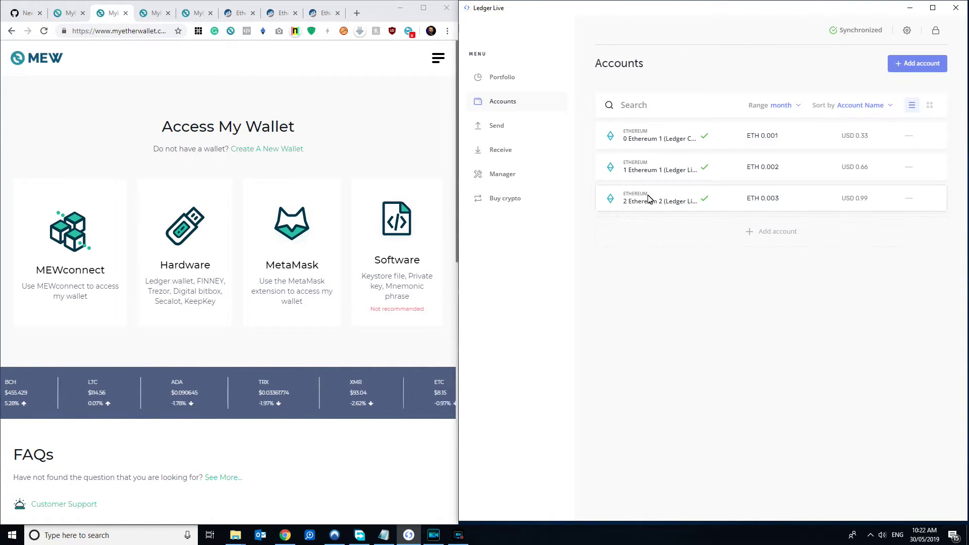
{"action": "left_click", "coordinate": [648, 198]}
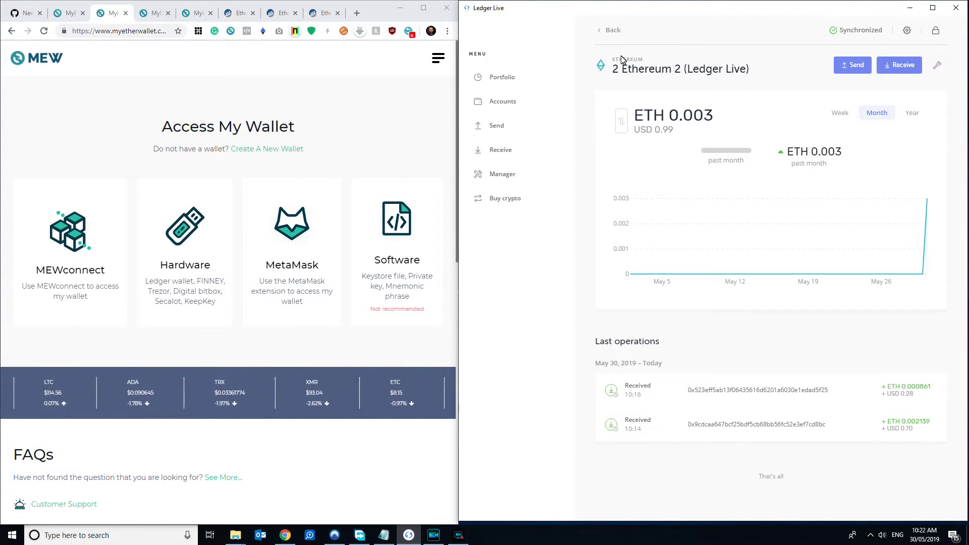
{"action": "left_click", "coordinate": [602, 32]}
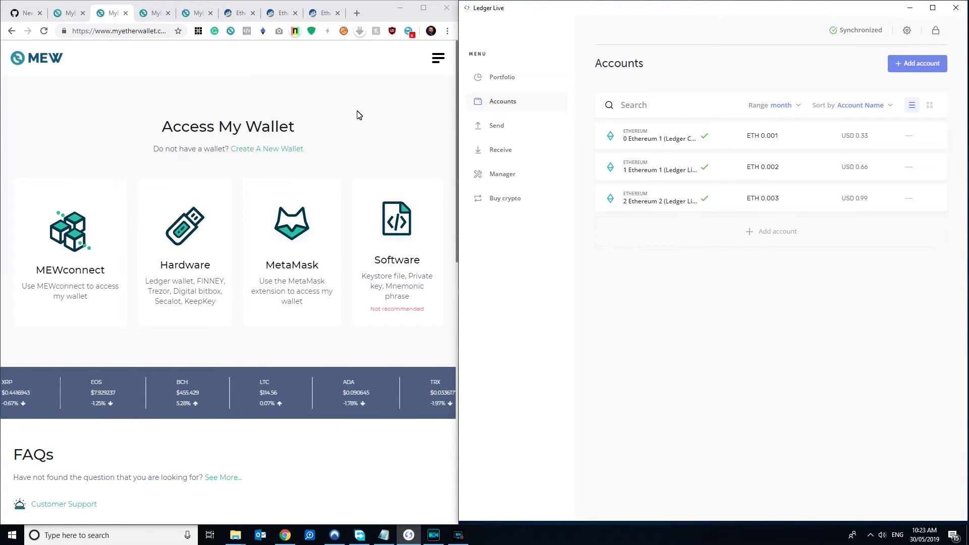
{"action": "left_click", "coordinate": [67, 16]}
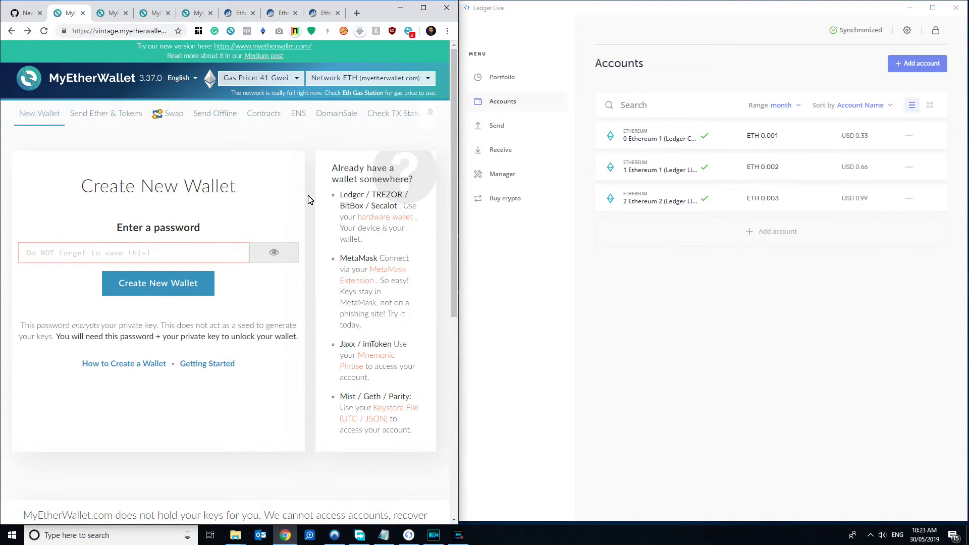
Step: Connect vintage MyEtherWallet to the Ledger Wallet, listing addresses on path m/44'/60'/0'
{"action": "left_click", "coordinate": [389, 217]}
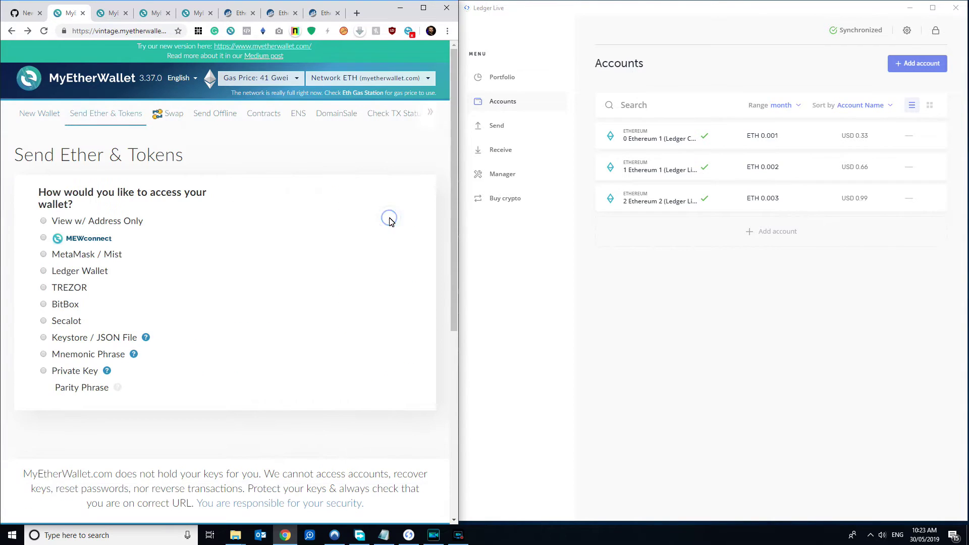
{"action": "left_click", "coordinate": [44, 272]}
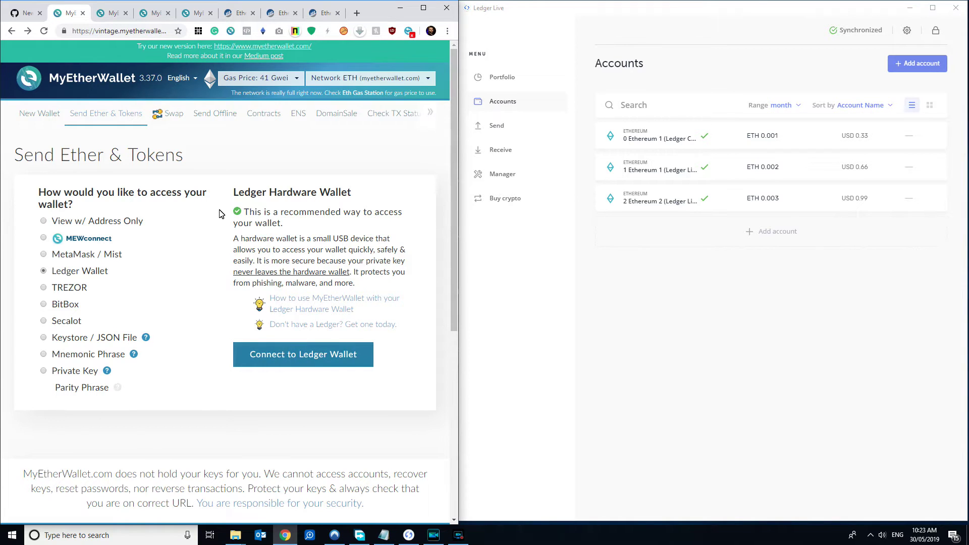
{"action": "left_click", "coordinate": [293, 355]}
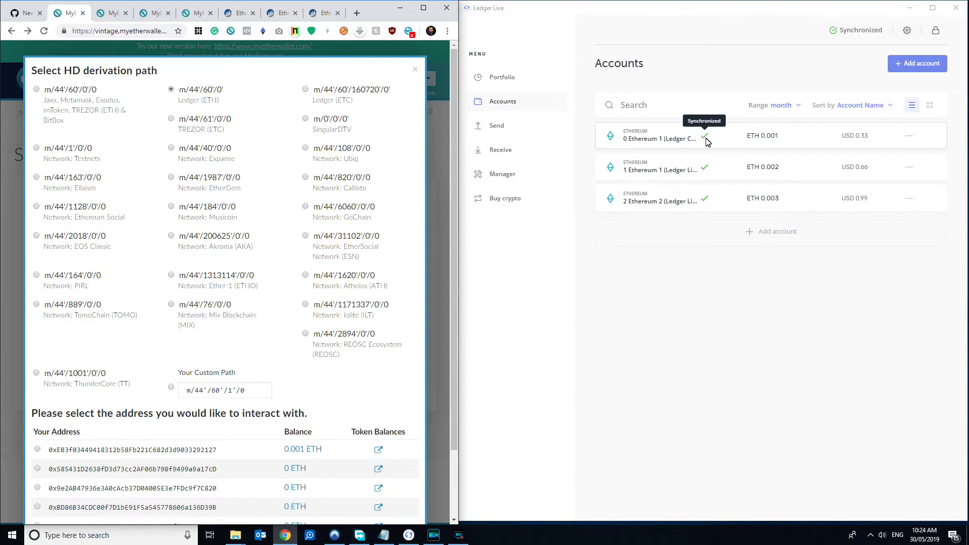
Step: Find the 0 Ethereum 1 (Ledger Chrome Legacy) fresh address path 44'/60'/0'/0 in advanced logs, then check Etherscan
{"action": "left_click", "coordinate": [728, 135]}
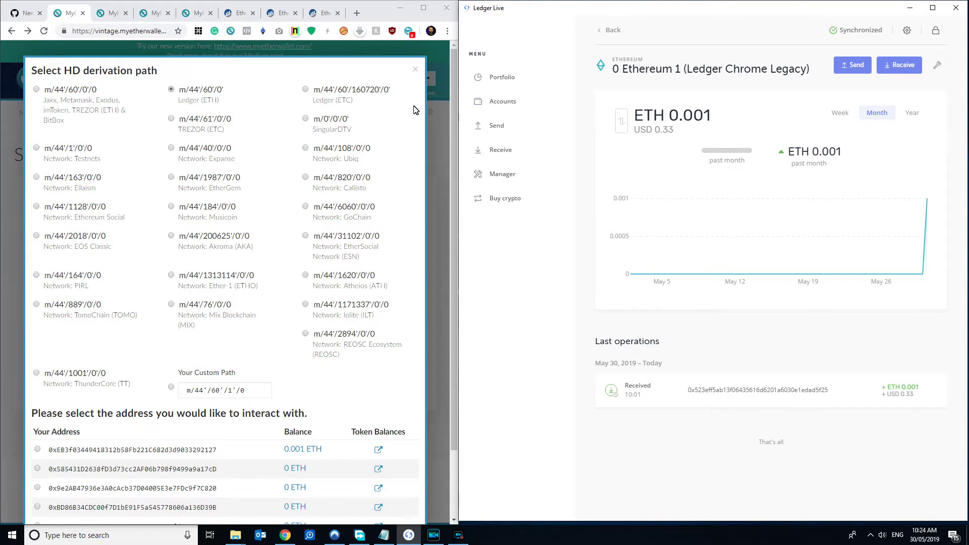
{"action": "left_click", "coordinate": [937, 65]}
{"action": "left_click", "coordinate": [642, 291]}
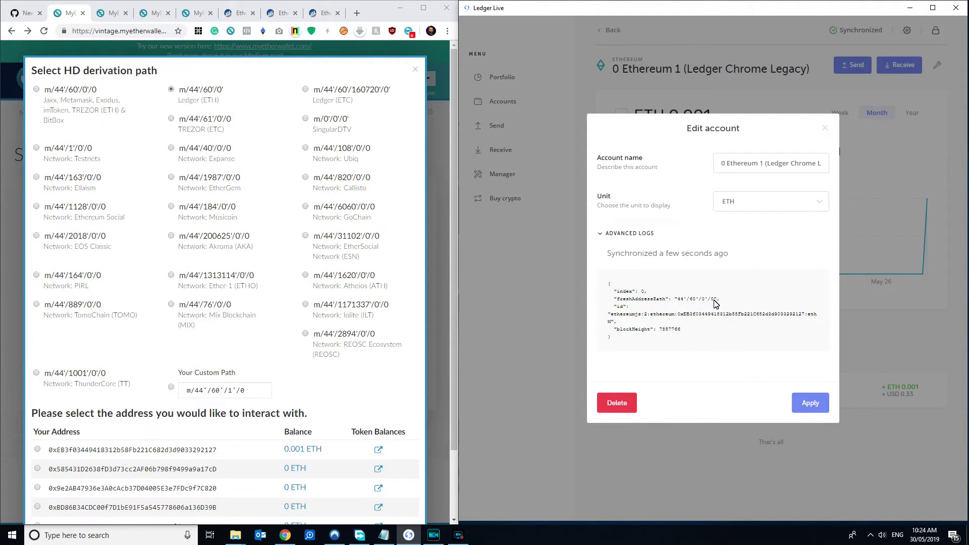
{"action": "left_click_drag", "start_coordinate": [714, 303], "coordinate": [678, 303]}
{"action": "left_click_drag", "start_coordinate": [710, 301], "coordinate": [678, 304]}
{"action": "left_click", "coordinate": [237, 13]}
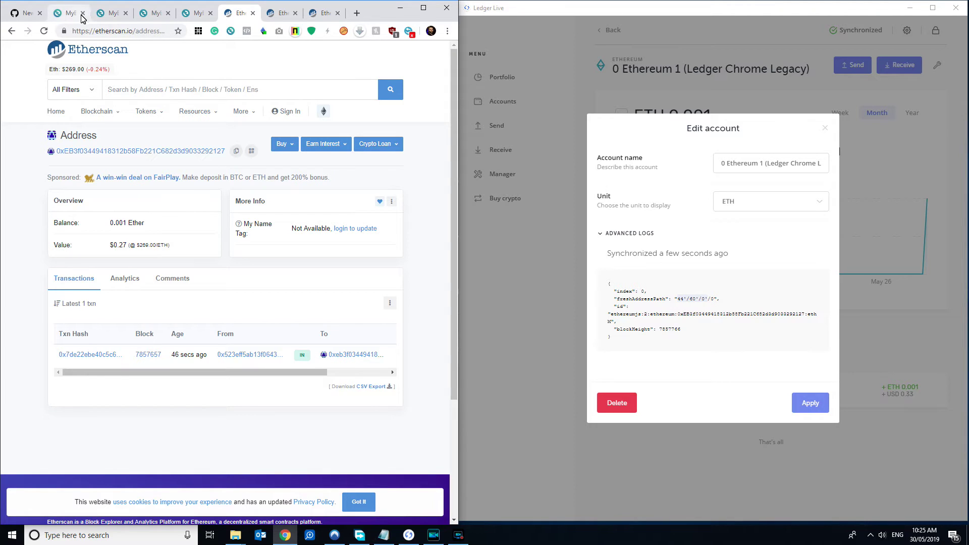
{"action": "left_click", "coordinate": [109, 14]}
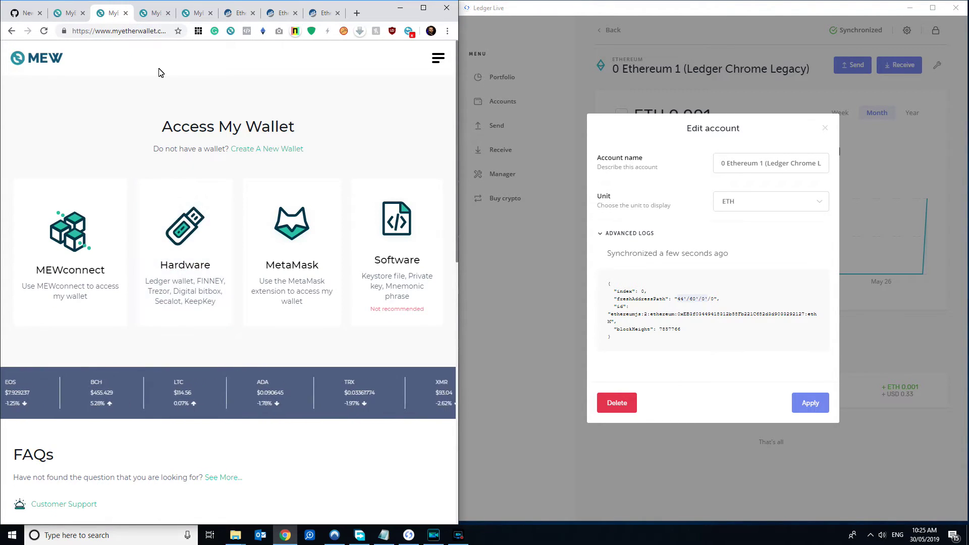
Step: Access the Ledger as hardware in newer MyEtherWallet on path m/44'/60'/0' and list its addresses
{"action": "left_click", "coordinate": [191, 245]}
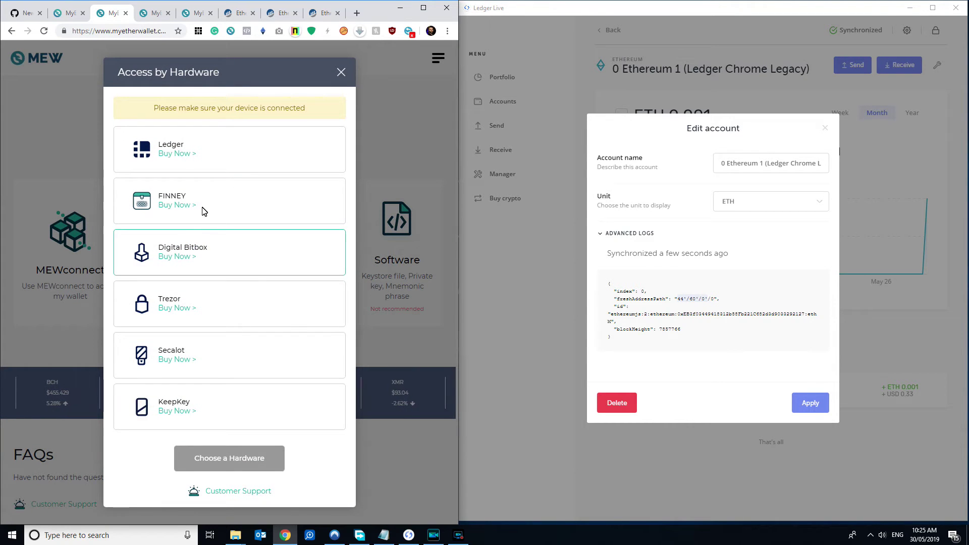
{"action": "left_click", "coordinate": [215, 147]}
{"action": "left_click", "coordinate": [252, 452]}
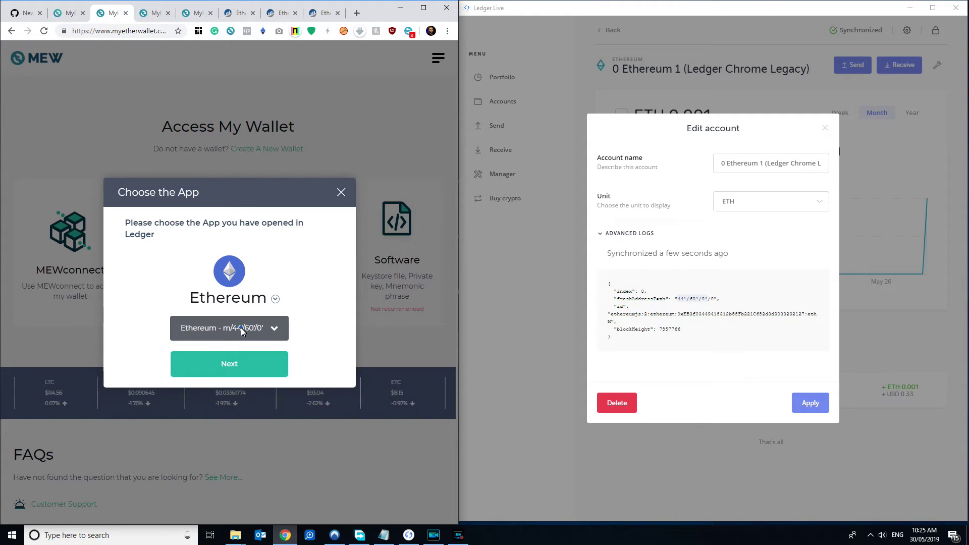
{"action": "left_click", "coordinate": [241, 328]}
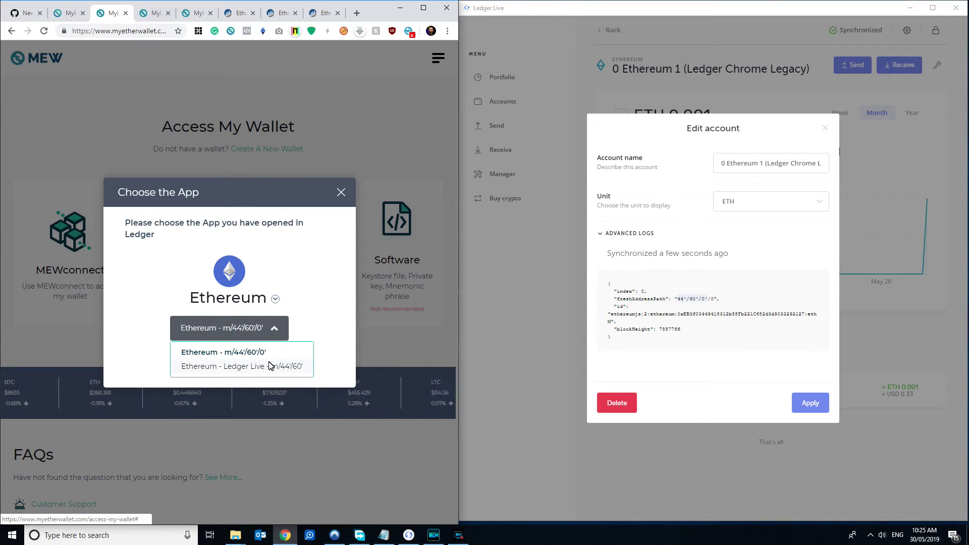
{"action": "left_click", "coordinate": [318, 327]}
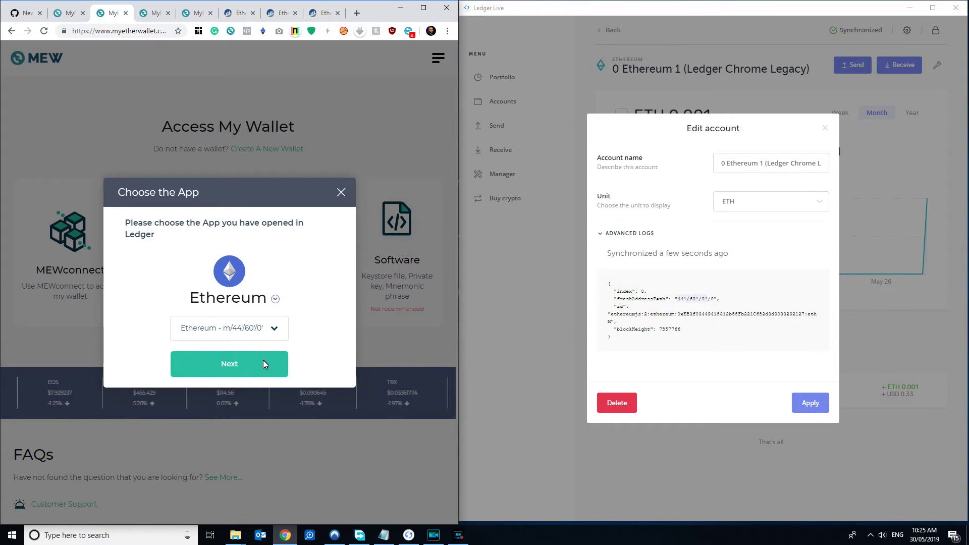
{"action": "left_click", "coordinate": [257, 329]}
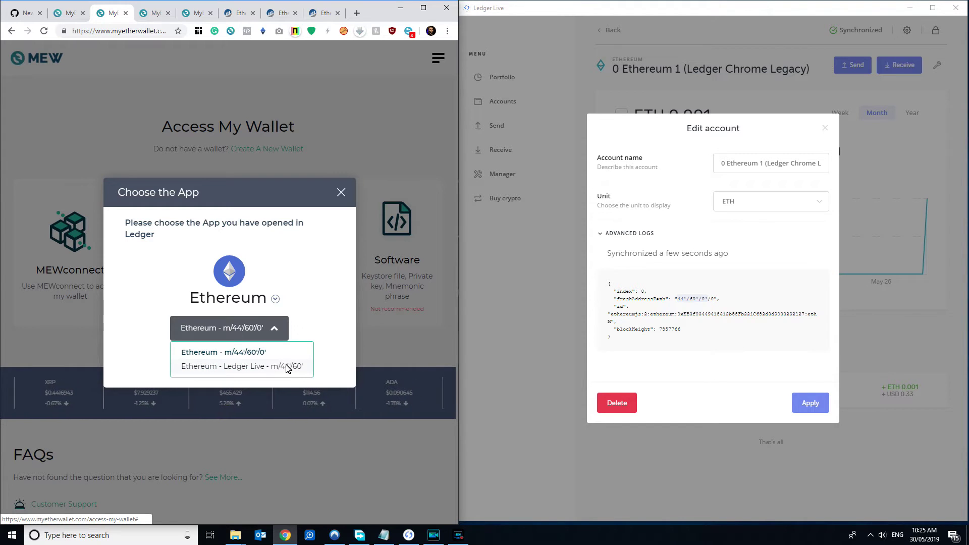
{"action": "left_click", "coordinate": [310, 328]}
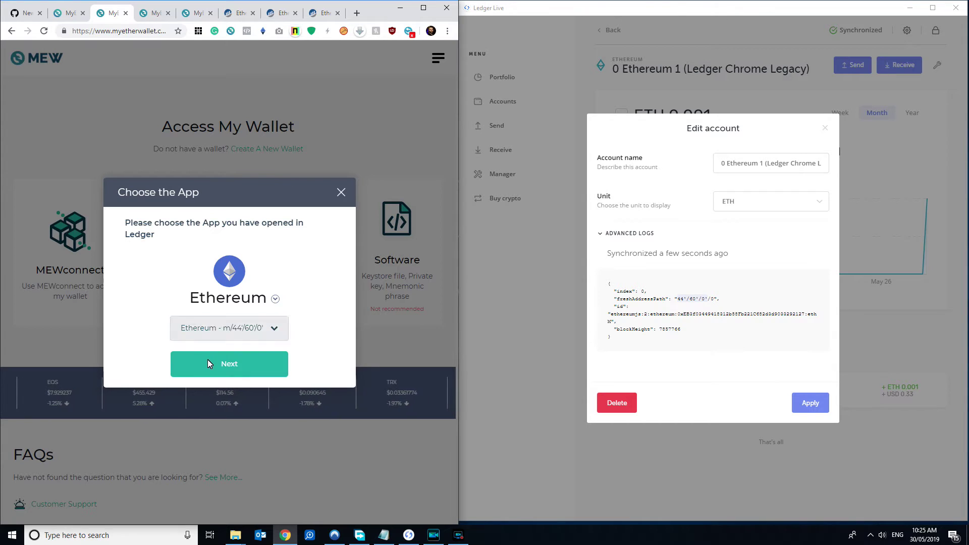
{"action": "left_click", "coordinate": [228, 363]}
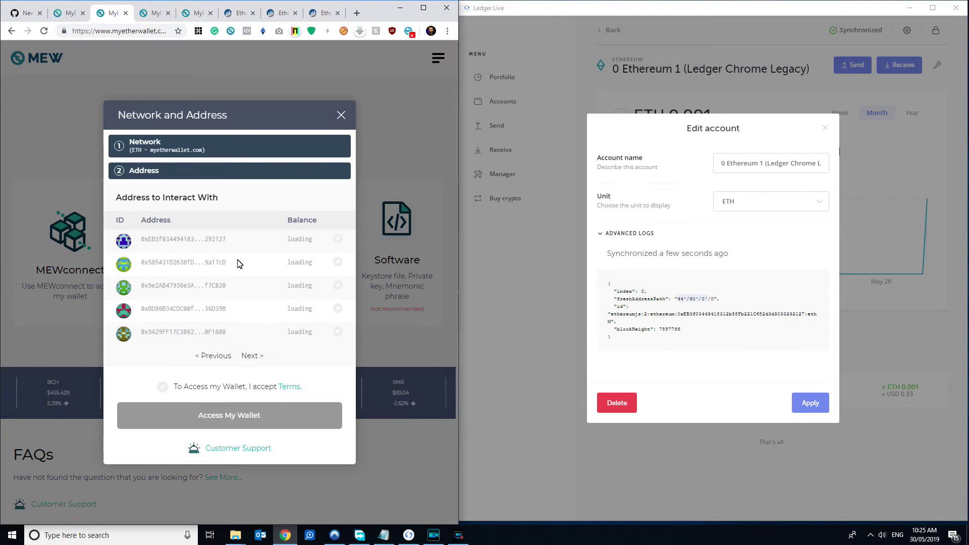
Step: Close the extra MyEtherWallet tab and return to the vintage HD derivation path dialog
{"action": "left_click", "coordinate": [159, 15]}
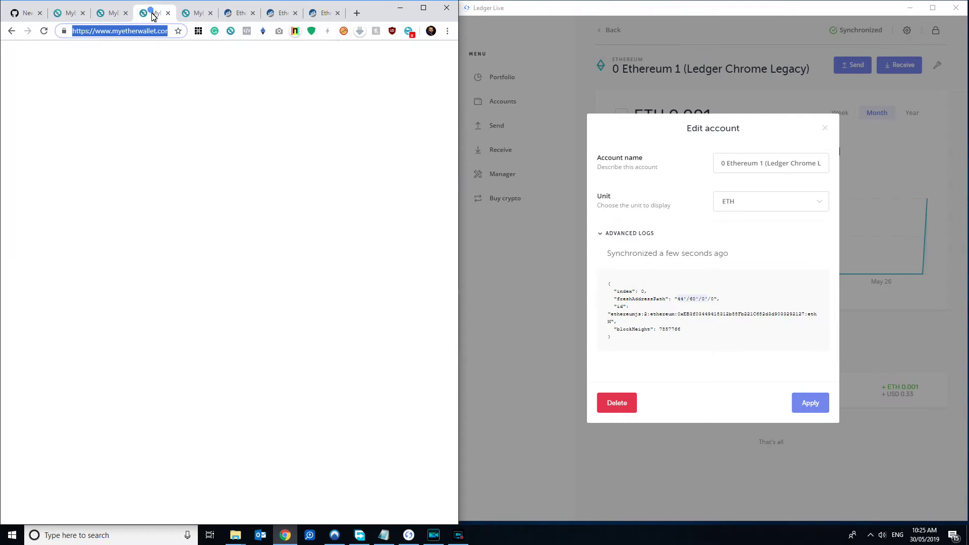
{"action": "left_click", "coordinate": [168, 13]}
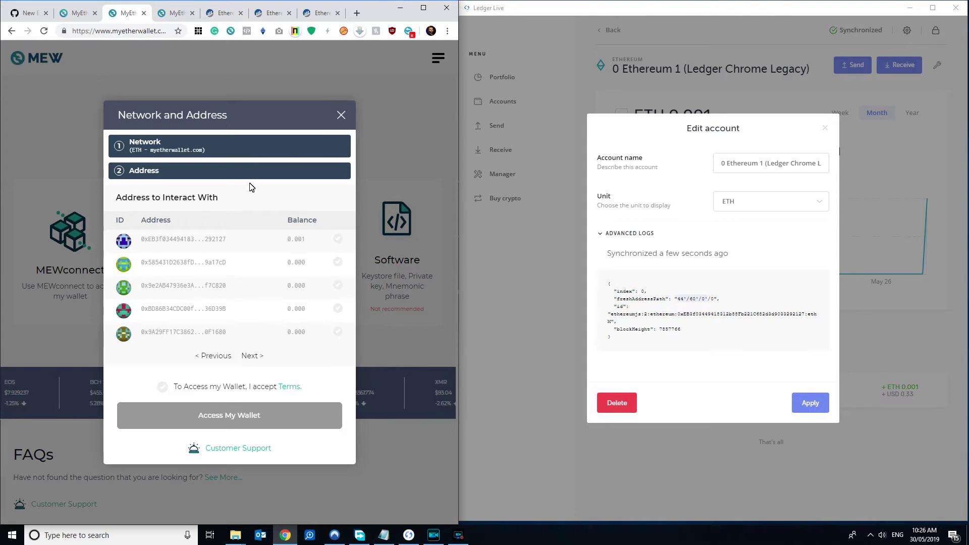
{"action": "left_click", "coordinate": [75, 13]}
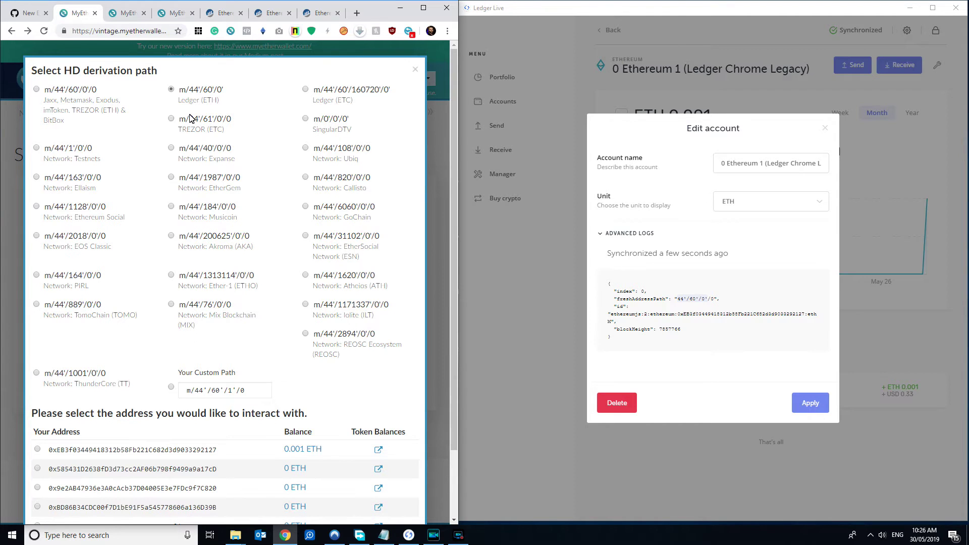
Step: Open Ledger Live's 1 Ethereum 1 (Ledger Live) account and select vintage MEW's m/44'/60'/0'/0 path
{"action": "left_click", "coordinate": [826, 128]}
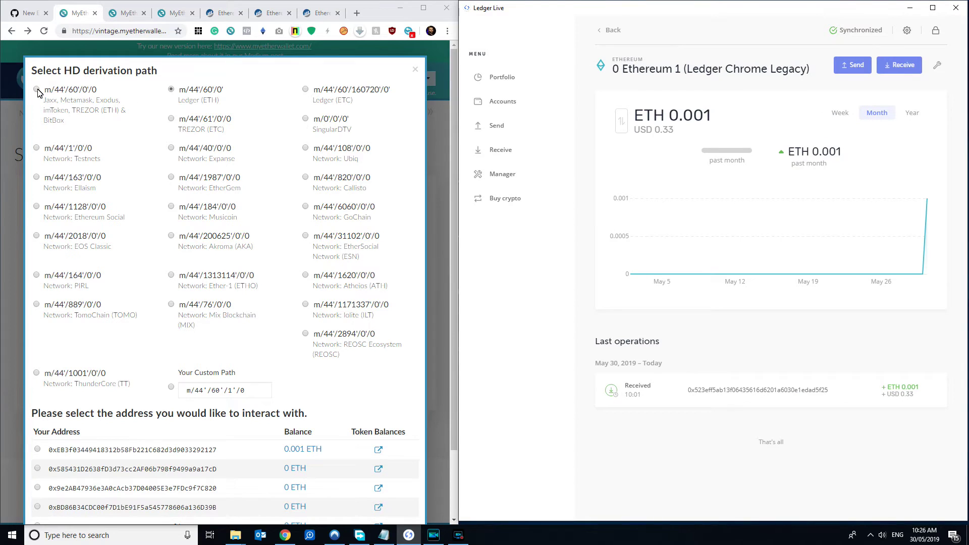
{"action": "left_click", "coordinate": [600, 32]}
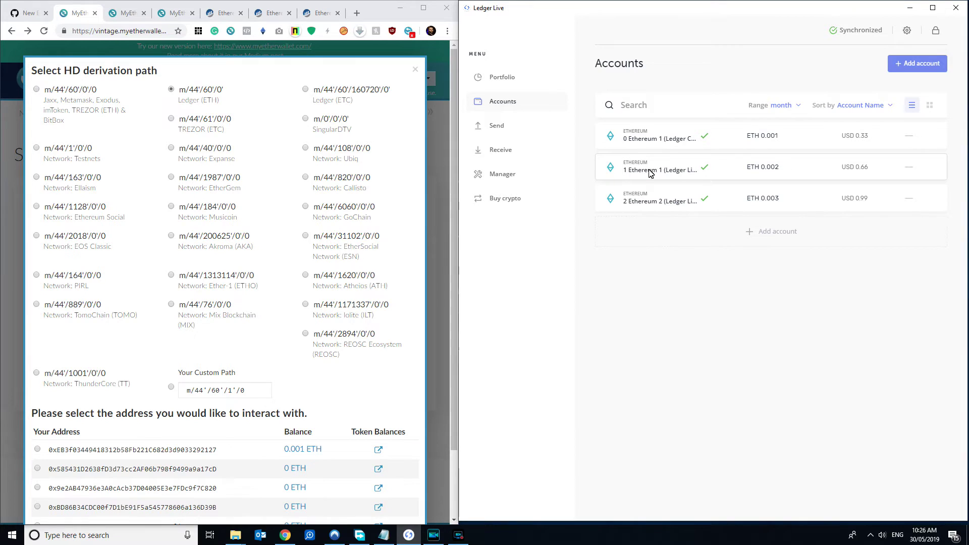
{"action": "left_click", "coordinate": [718, 170]}
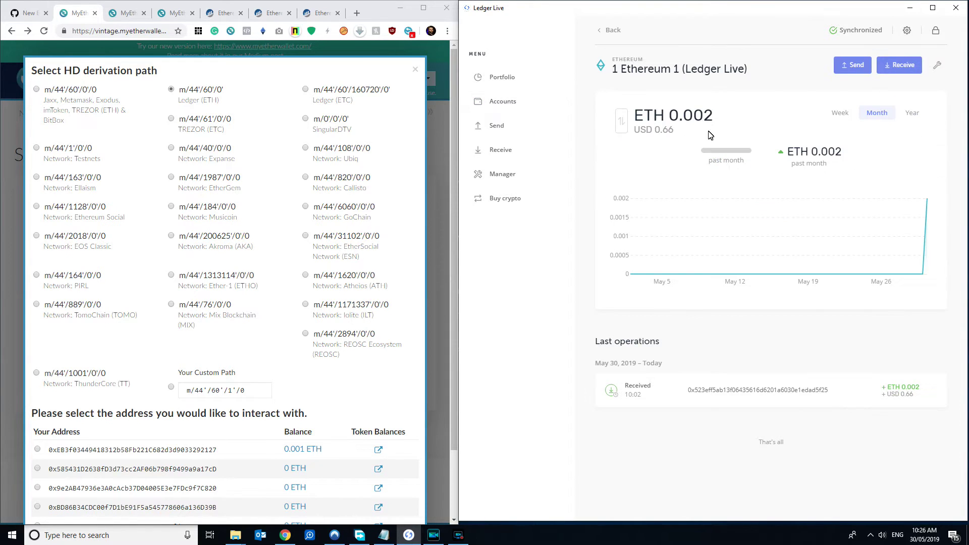
{"action": "left_click", "coordinate": [36, 90]}
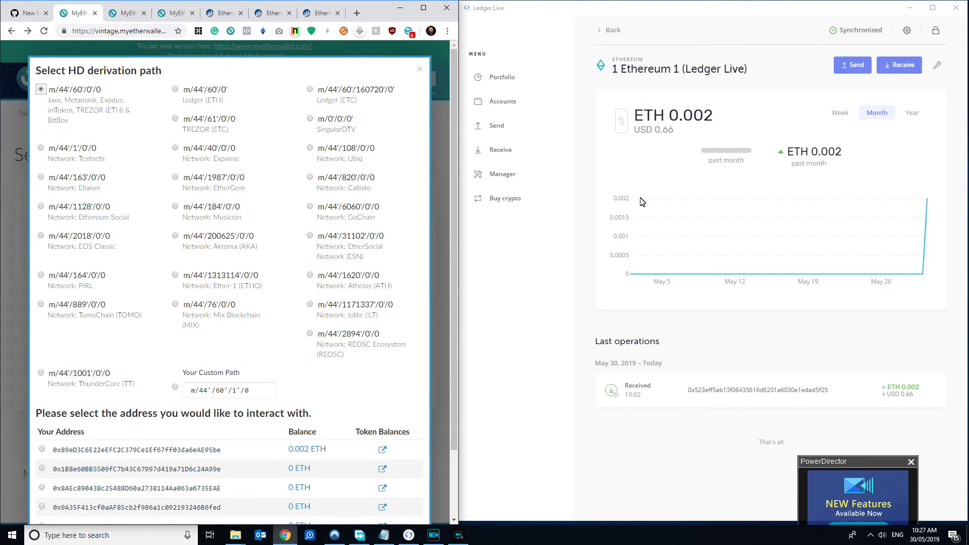
Step: Dismiss the PowerDirector notification, view Etherscan, and close the address dialog in the newer MEW tab
{"action": "left_click", "coordinate": [911, 441]}
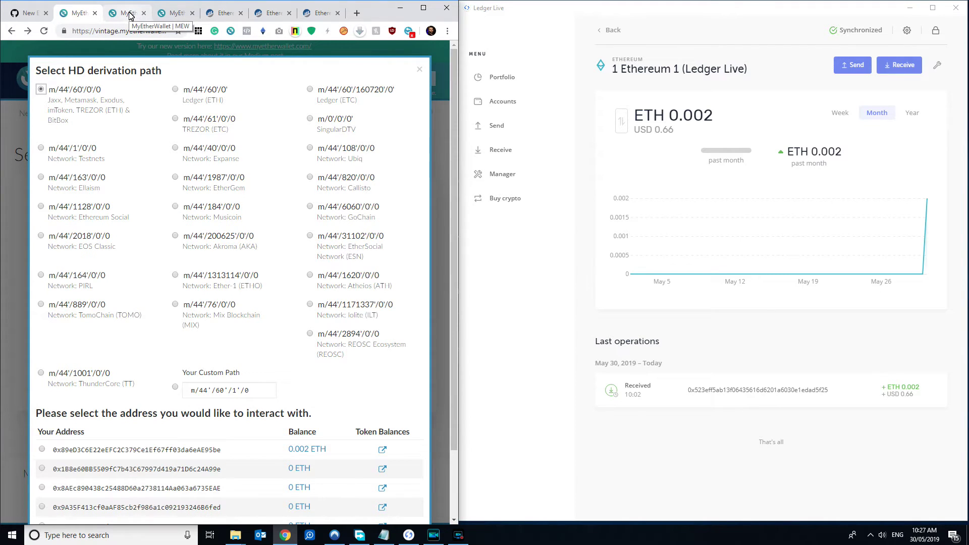
{"action": "left_click", "coordinate": [270, 13]}
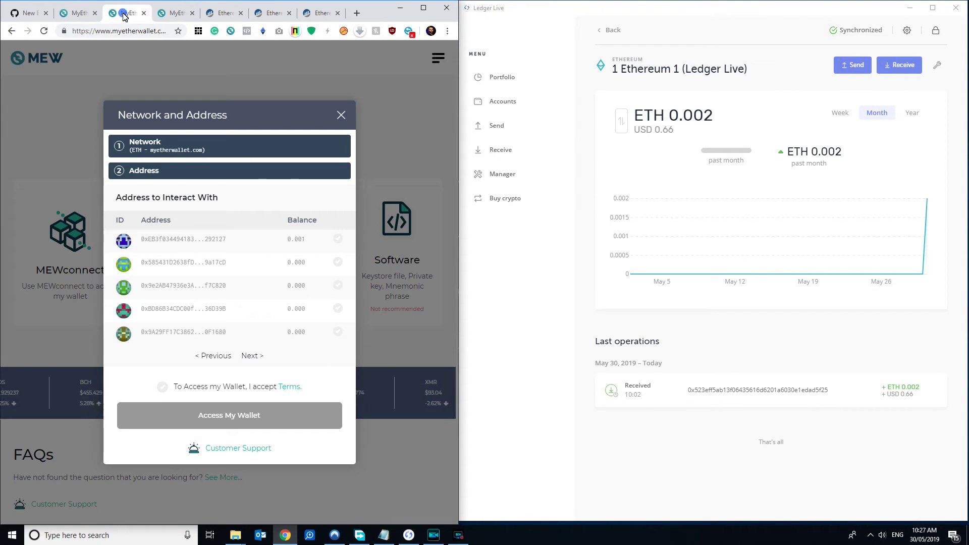
{"action": "left_click", "coordinate": [124, 15]}
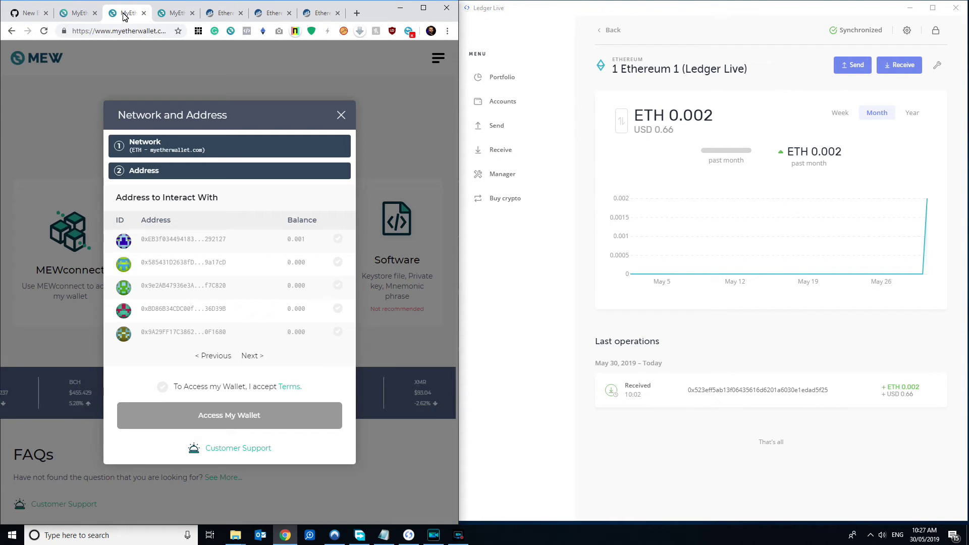
{"action": "left_click", "coordinate": [167, 14]}
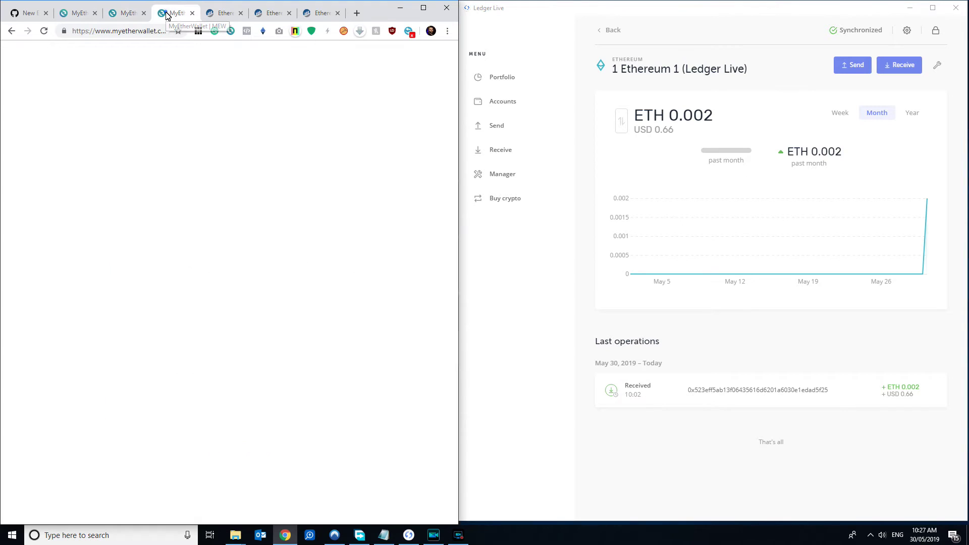
{"action": "left_click", "coordinate": [341, 115]}
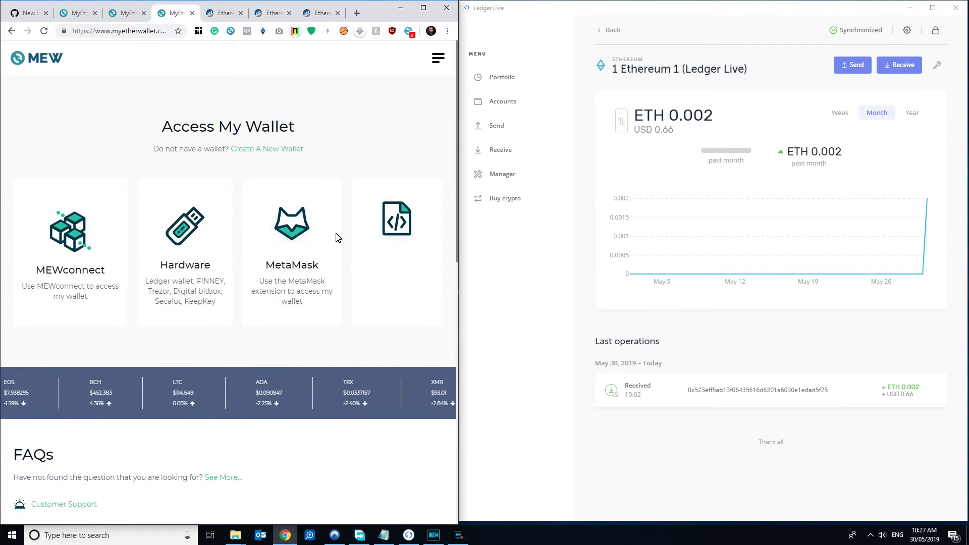
Step: Access the Ledger as hardware on the Ethereum - Ledger Live path, listing its addresses
{"action": "left_click", "coordinate": [202, 217]}
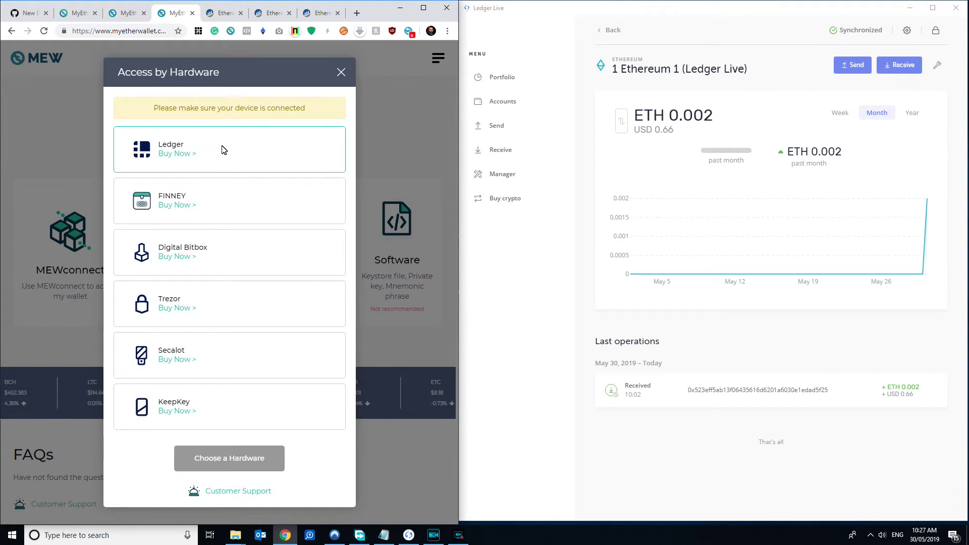
{"action": "left_click", "coordinate": [219, 152]}
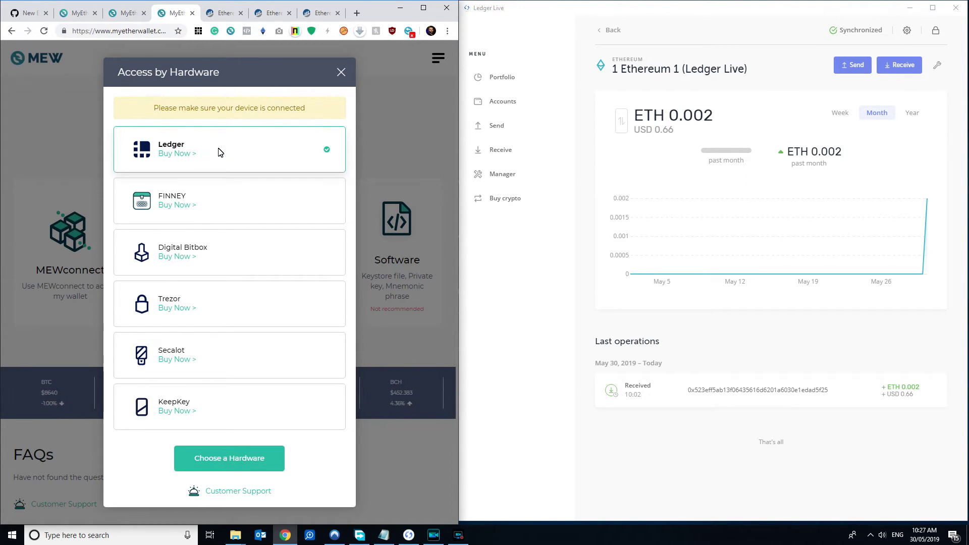
{"action": "left_click", "coordinate": [244, 457]}
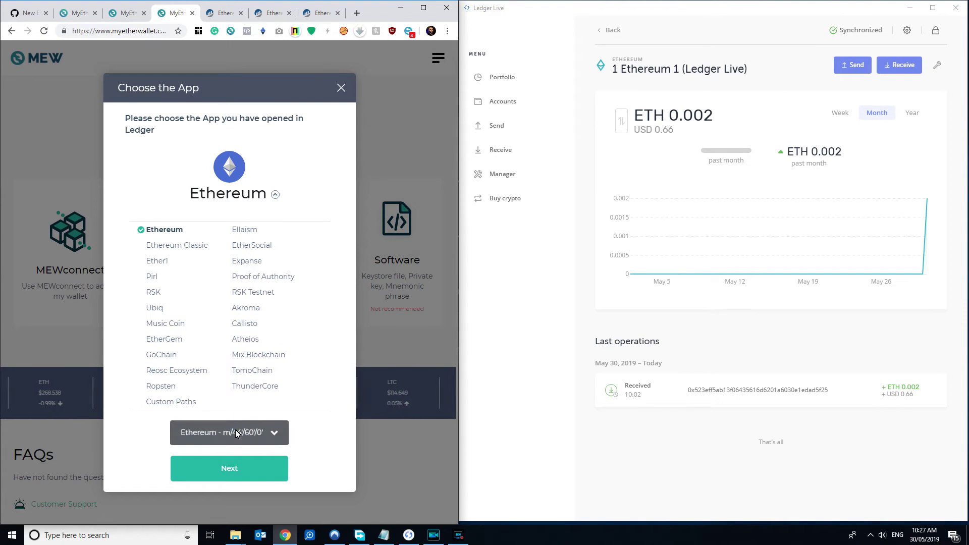
{"action": "left_click", "coordinate": [236, 432]}
{"action": "left_click", "coordinate": [275, 195]}
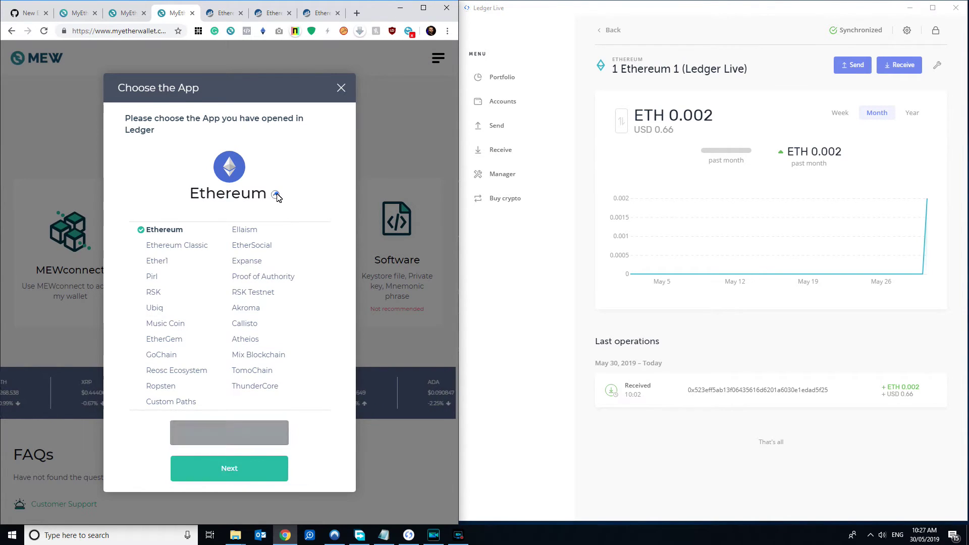
{"action": "left_click", "coordinate": [273, 330]}
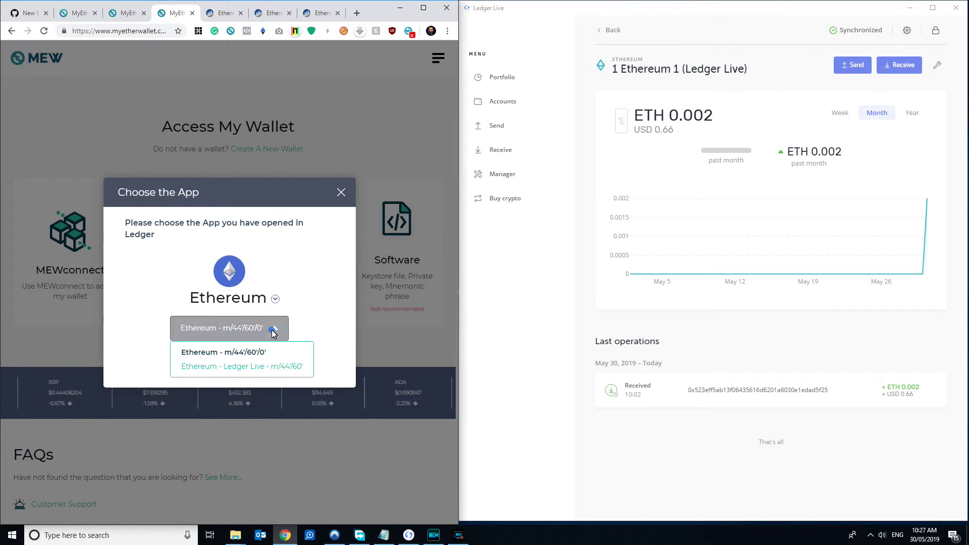
{"action": "left_click", "coordinate": [256, 366]}
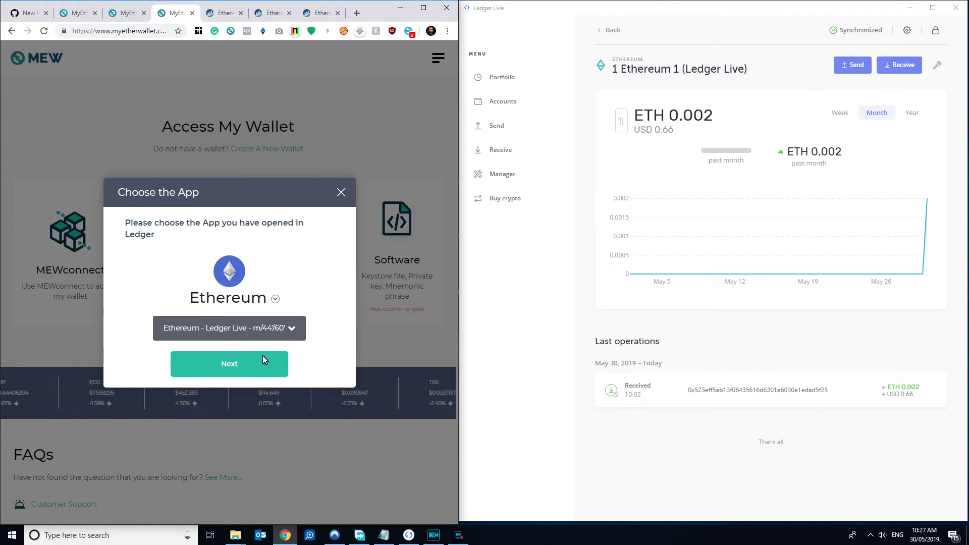
{"action": "left_click", "coordinate": [234, 368]}
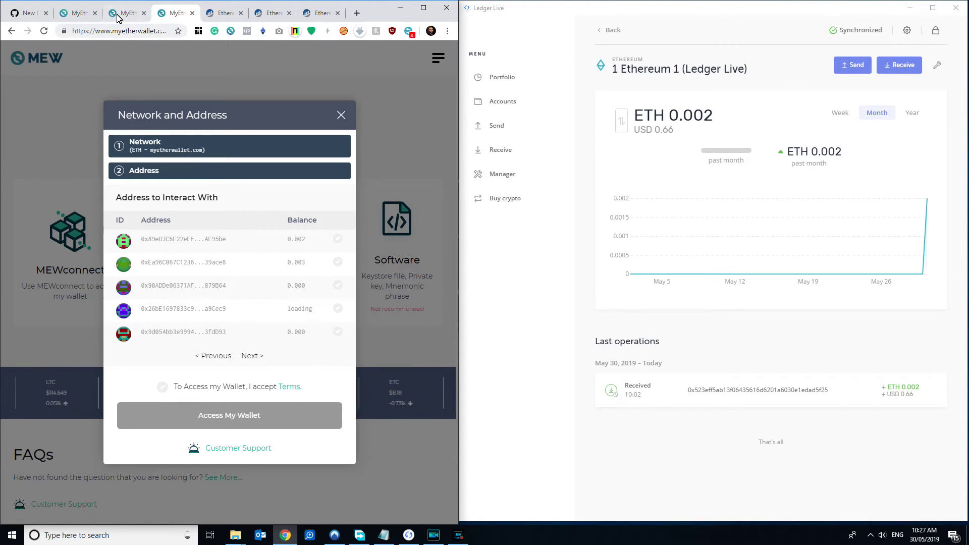
Step: Return to vintage MEW's derivation dialog and Ledger Live's three-account list
{"action": "left_click", "coordinate": [74, 14]}
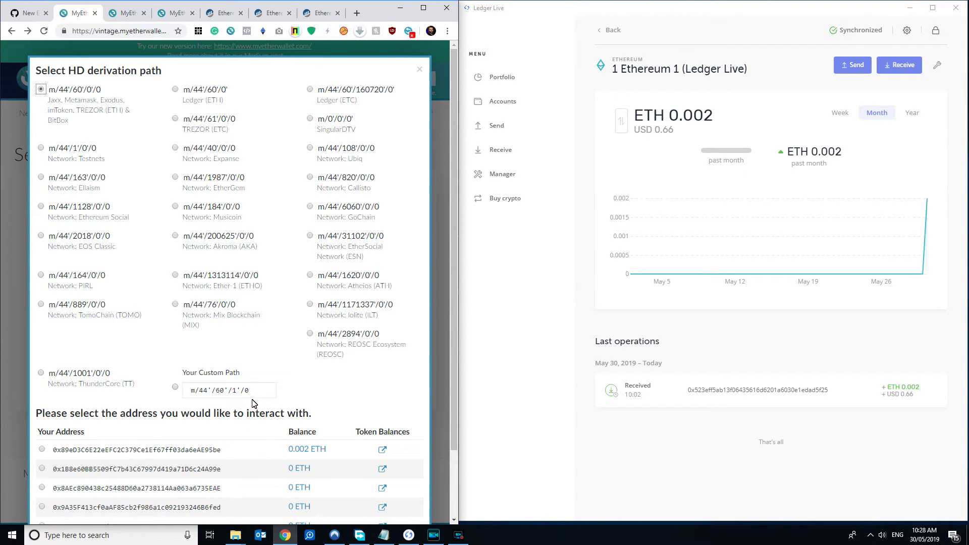
{"action": "left_click", "coordinate": [607, 30]}
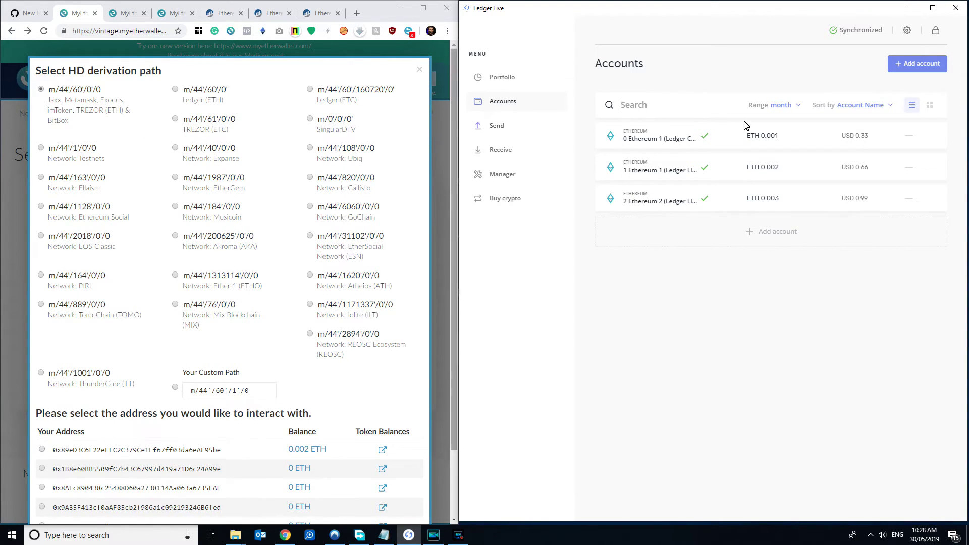
{"action": "right_click", "coordinate": [671, 165]}
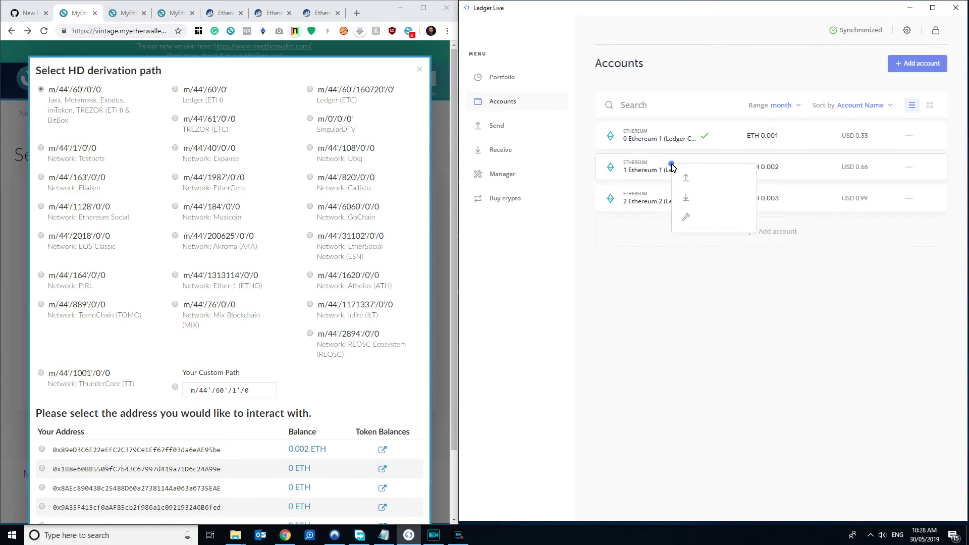
{"action": "left_click", "coordinate": [717, 218]}
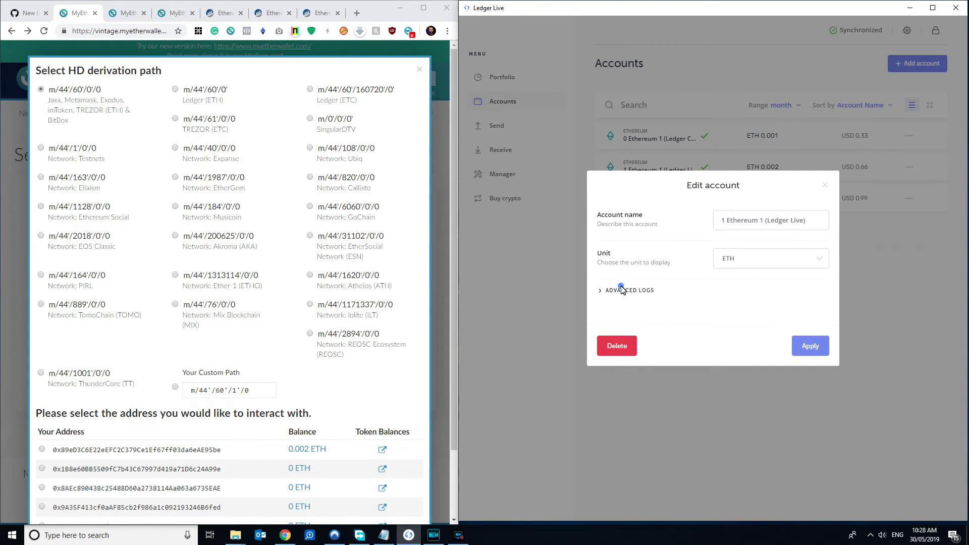
{"action": "left_click", "coordinate": [620, 291]}
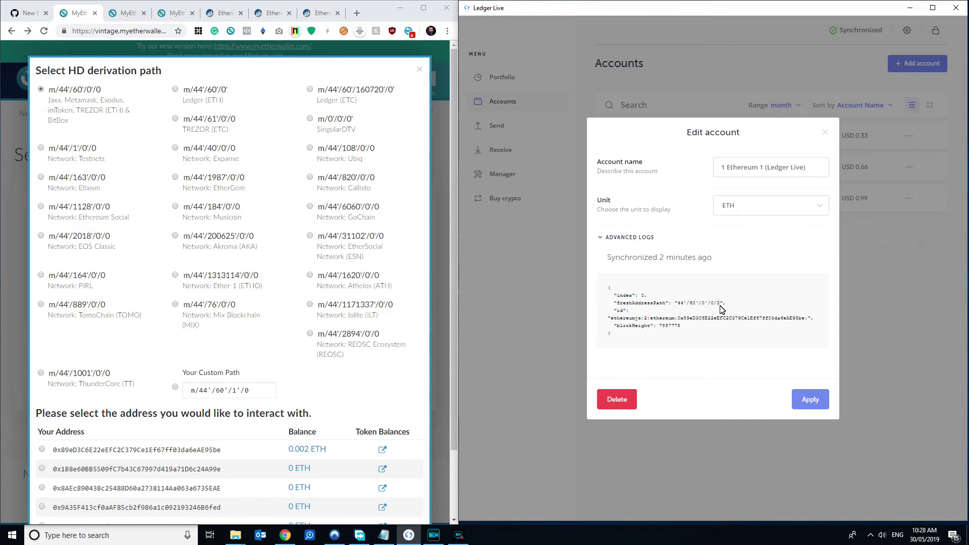
{"action": "left_click", "coordinate": [825, 132]}
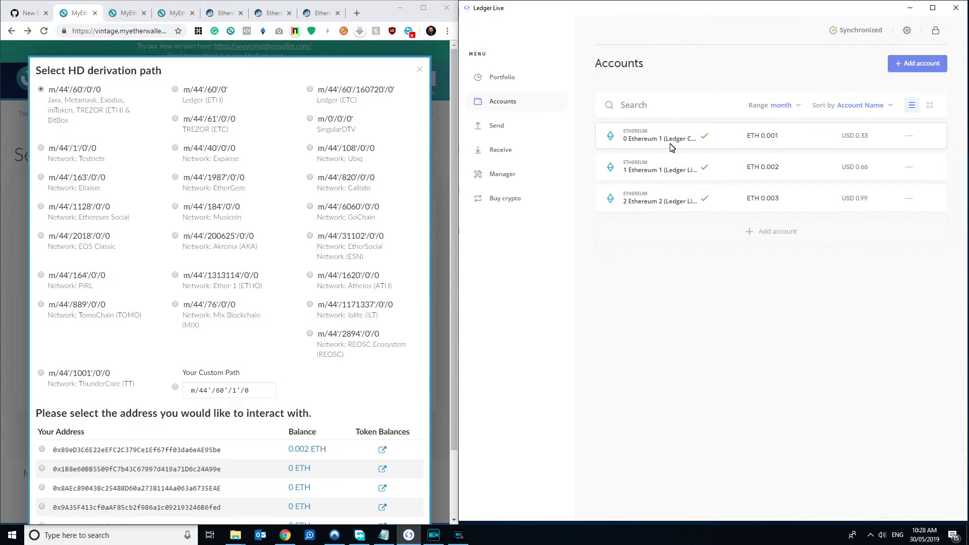
{"action": "right_click", "coordinate": [669, 197]}
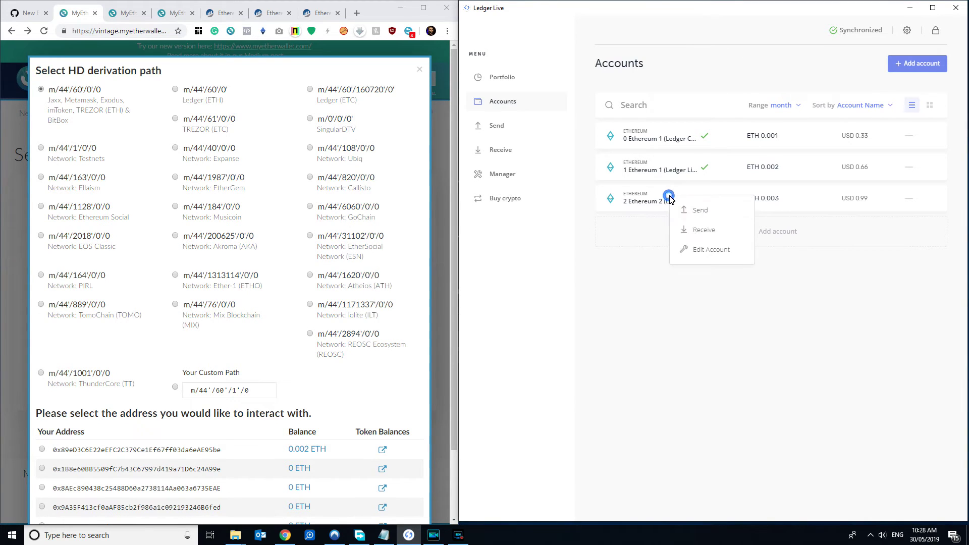
{"action": "left_click", "coordinate": [704, 249]}
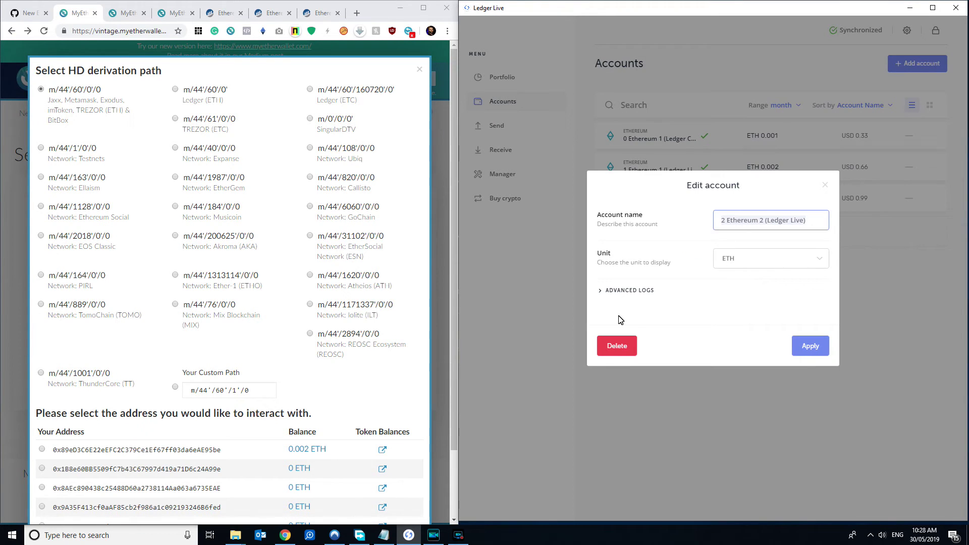
{"action": "left_click", "coordinate": [629, 289]}
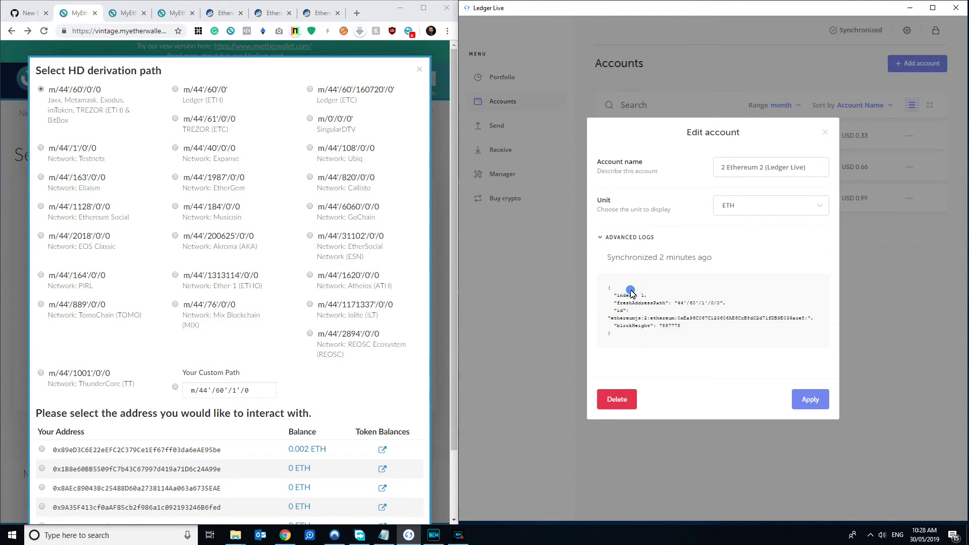
{"action": "left_click", "coordinate": [703, 304]}
{"action": "left_click_drag", "start_coordinate": [682, 305], "coordinate": [701, 307]}
{"action": "double_click", "coordinate": [711, 303]}
{"action": "left_click", "coordinate": [712, 305]}
{"action": "double_click", "coordinate": [704, 304]}
{"action": "left_click", "coordinate": [175, 387]}
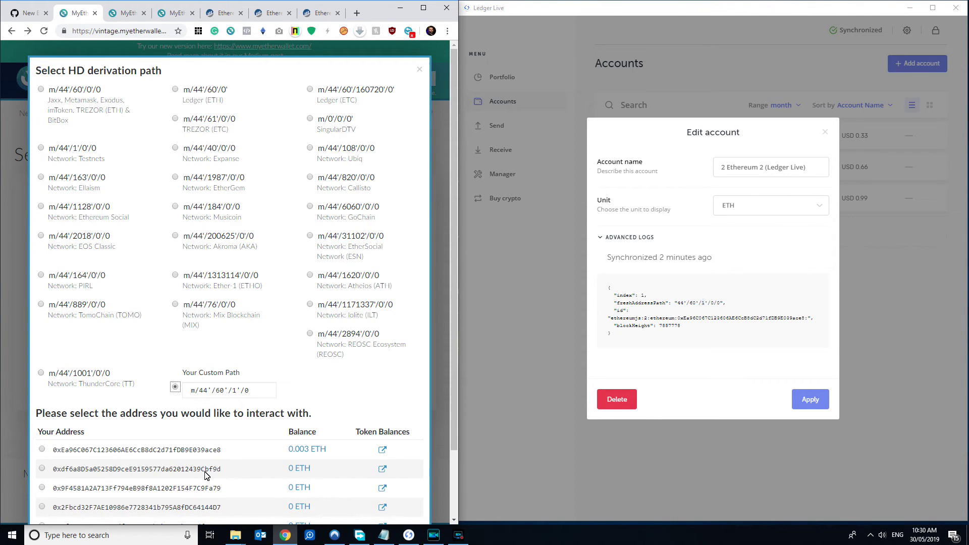
Step: Close Edit account, view the 2 Ethereum 2 account, and return to the Accounts list
{"action": "left_click", "coordinate": [825, 132]}
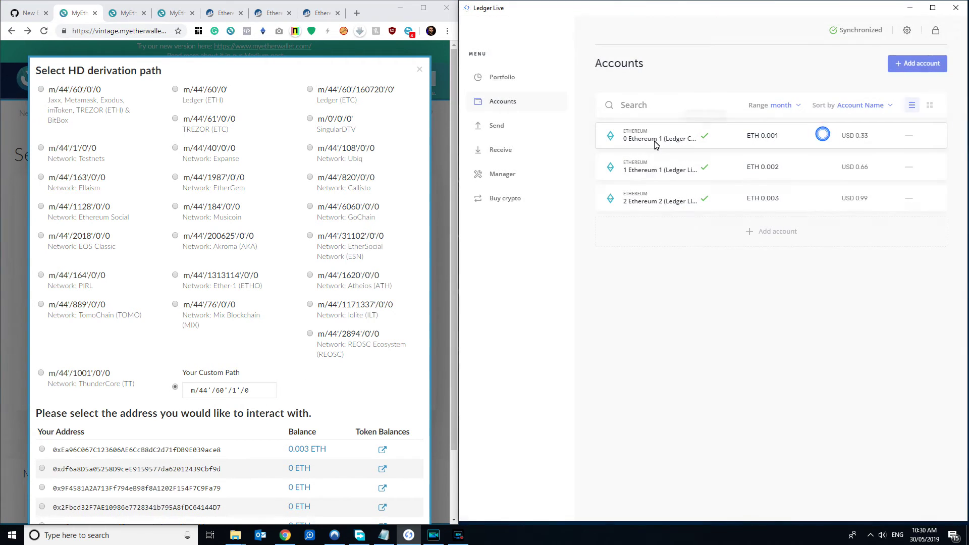
{"action": "left_click", "coordinate": [666, 198]}
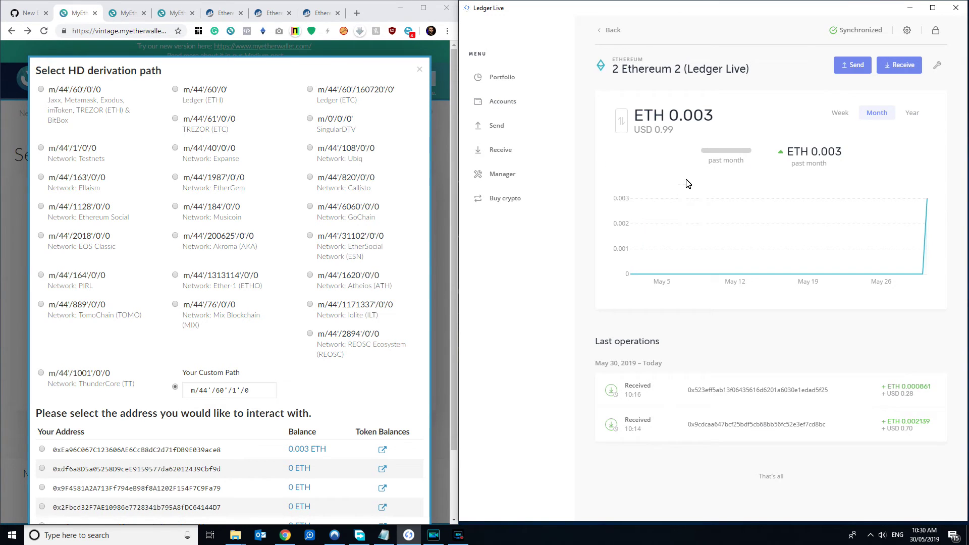
{"action": "left_click", "coordinate": [612, 30]}
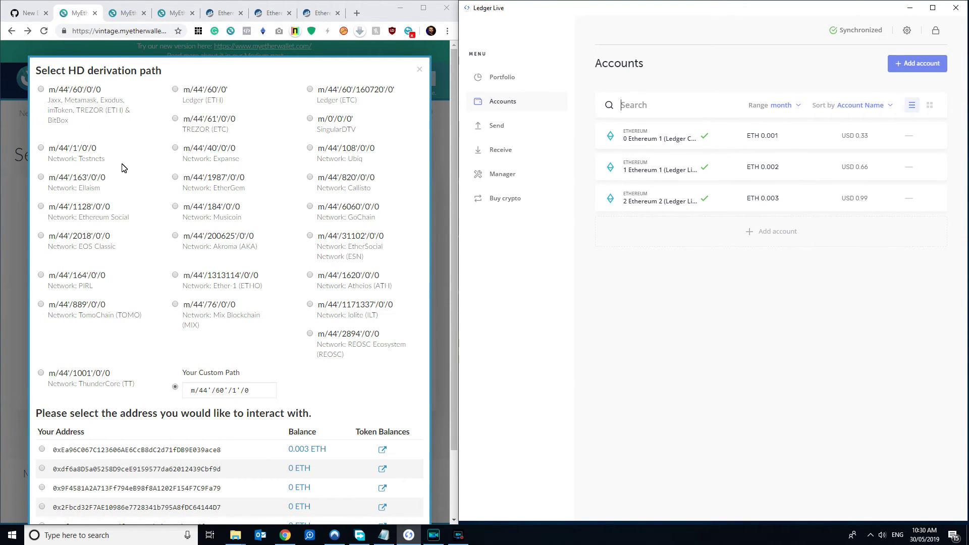
Step: Review the newer MEW address lists, then return to vintage MEW's custom path m/44'/60'/1'/0
{"action": "left_click", "coordinate": [126, 14]}
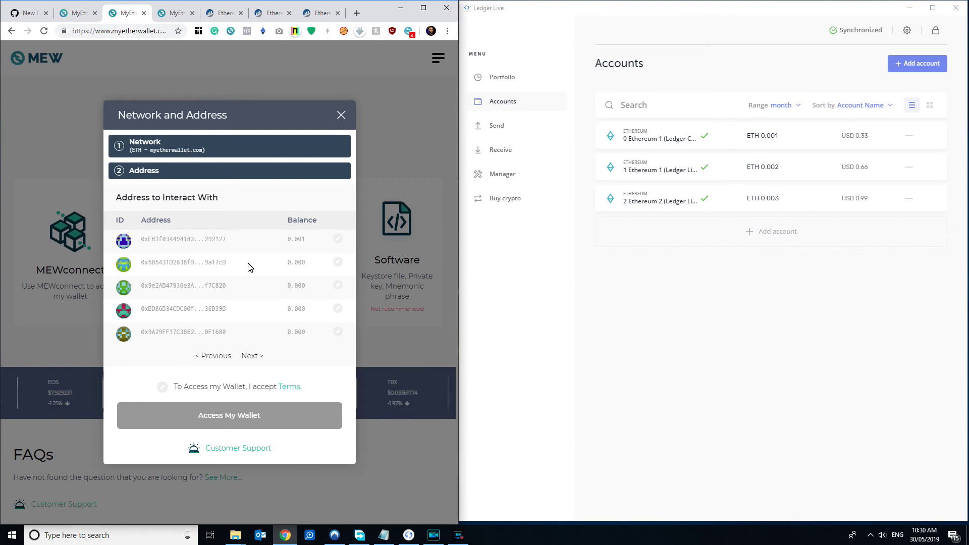
{"action": "left_click", "coordinate": [171, 15]}
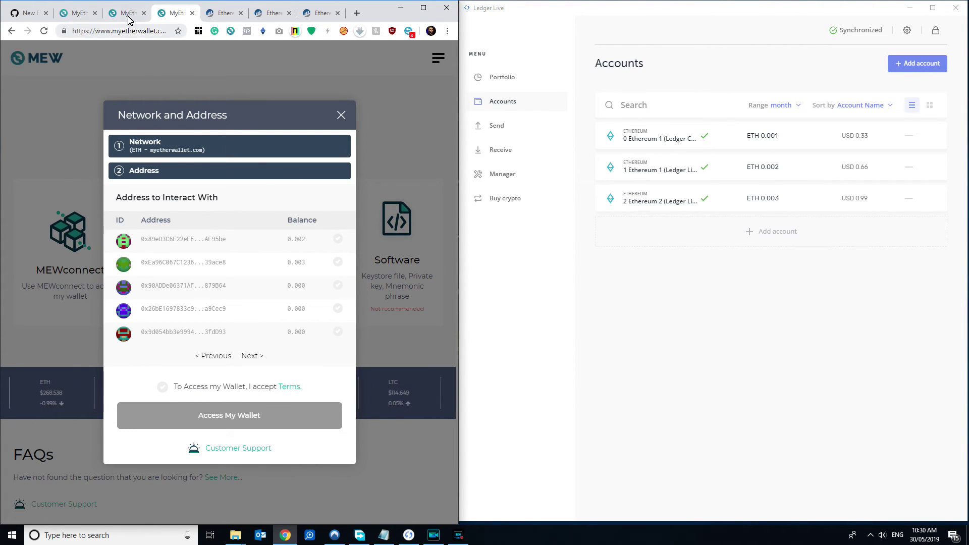
{"action": "left_click", "coordinate": [77, 14]}
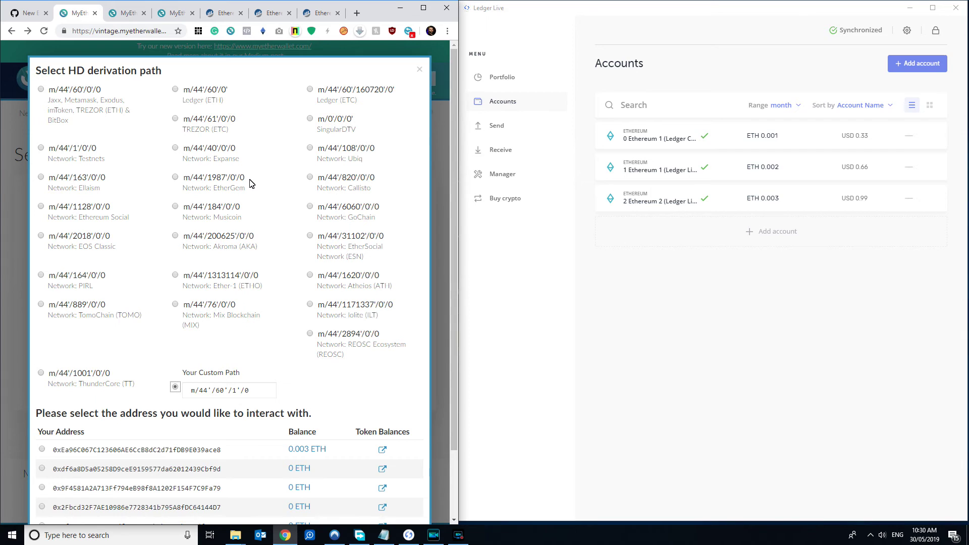
{"action": "left_click", "coordinate": [687, 281]}
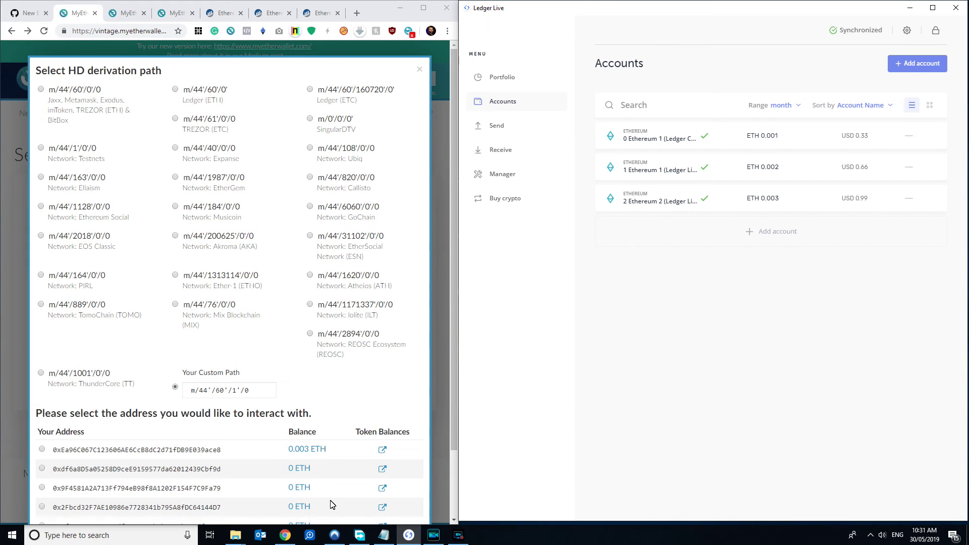
{"action": "scroll", "coordinate": [314, 467], "scroll_direction": "down", "scroll_amount": 1}
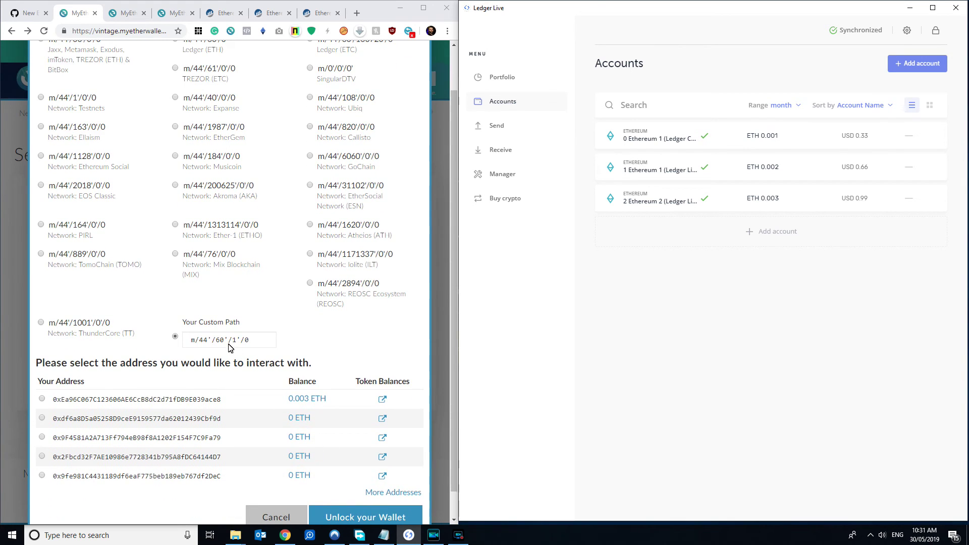
{"action": "scroll", "coordinate": [287, 360], "scroll_direction": "up", "scroll_amount": 1}
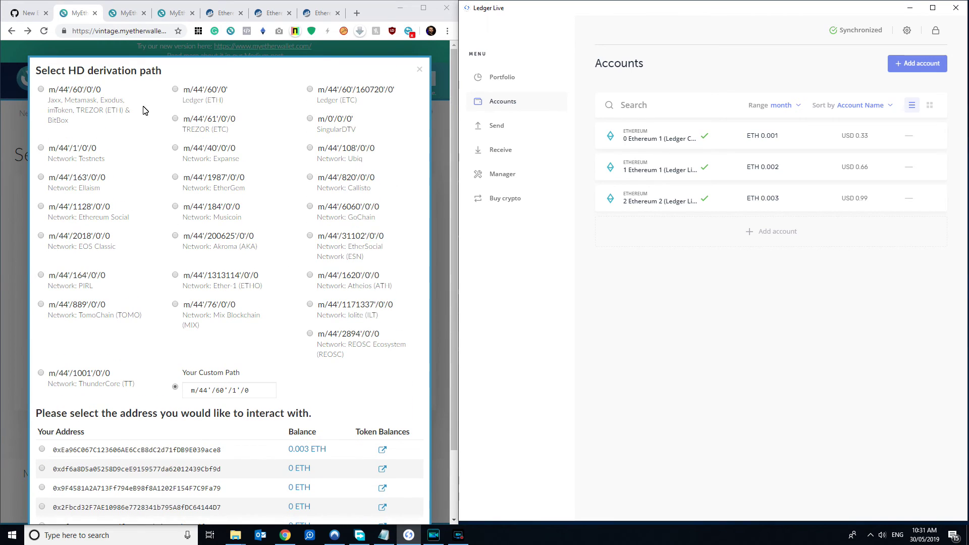
Step: Set the custom path to m/44'/60'/0'/0, then view the 0.003 Ether address on Etherscan
{"action": "left_click", "coordinate": [41, 90]}
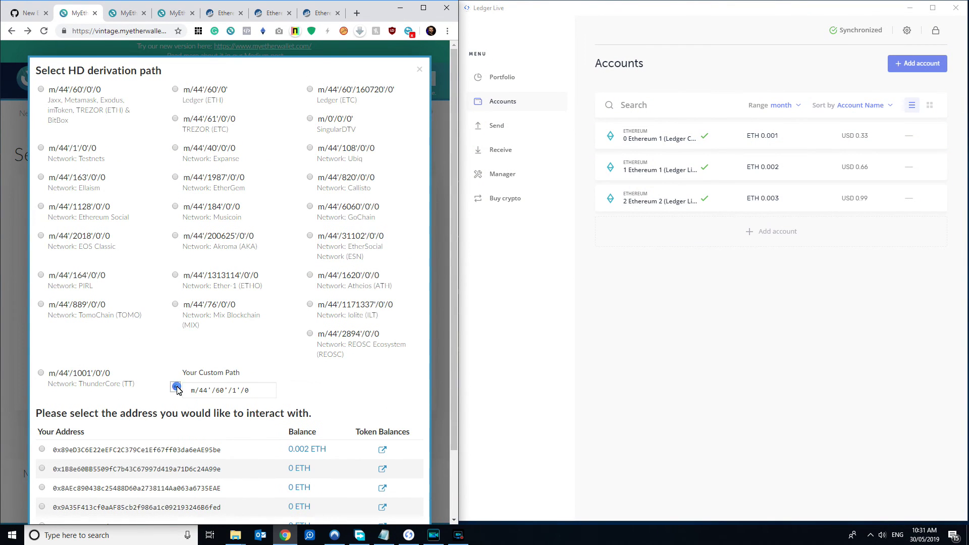
{"action": "left_click", "coordinate": [218, 399]}
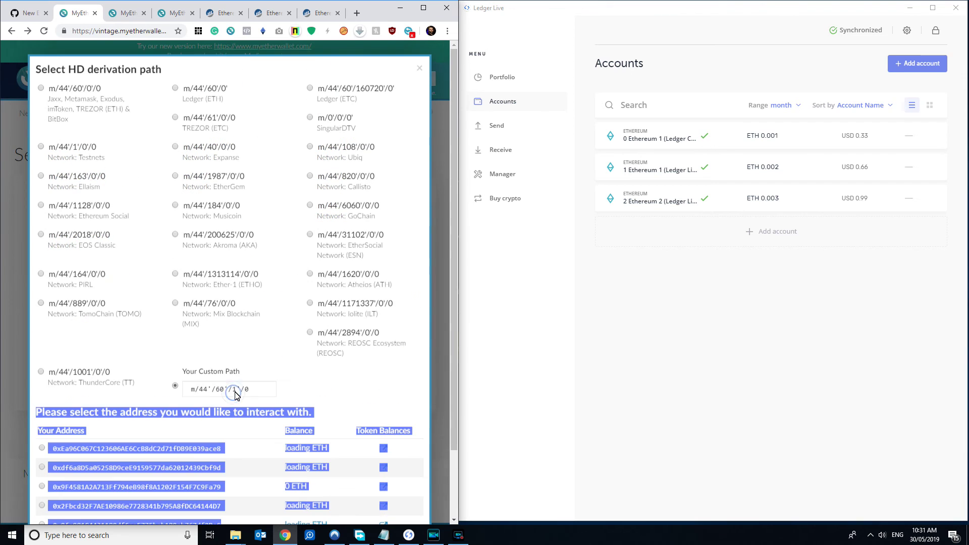
{"action": "type", "text": "1"}
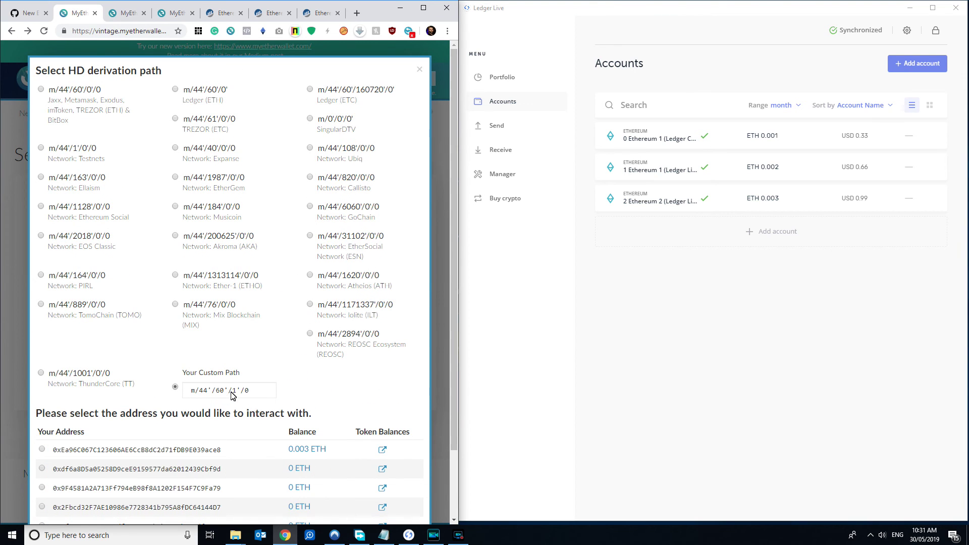
{"action": "double_click", "coordinate": [234, 391]}
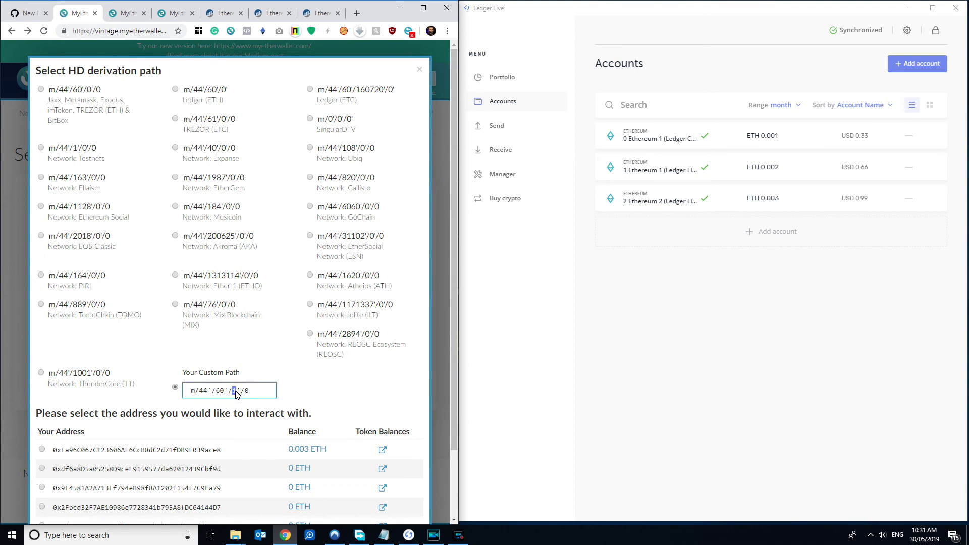
{"action": "type", "text": "0"}
{"action": "left_click", "coordinate": [293, 395]}
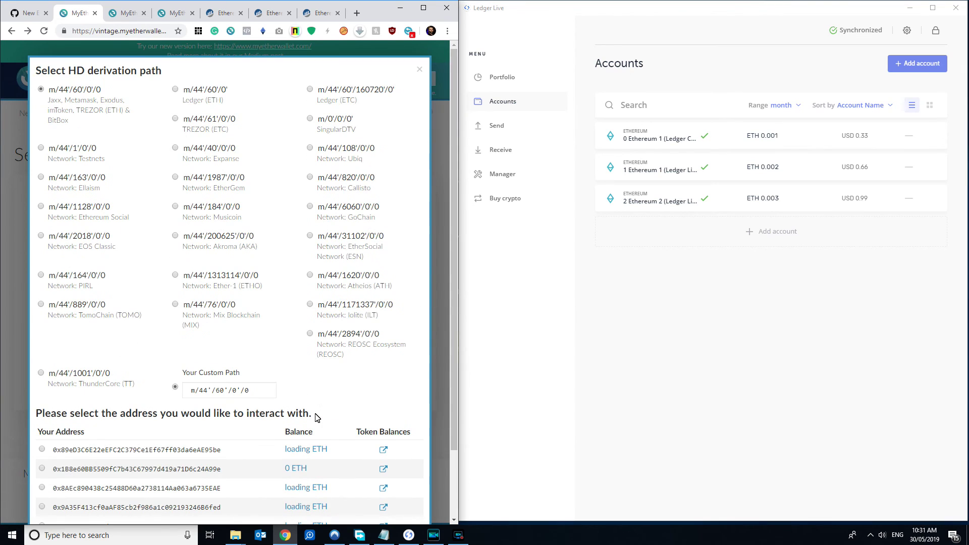
{"action": "left_click", "coordinate": [705, 60]}
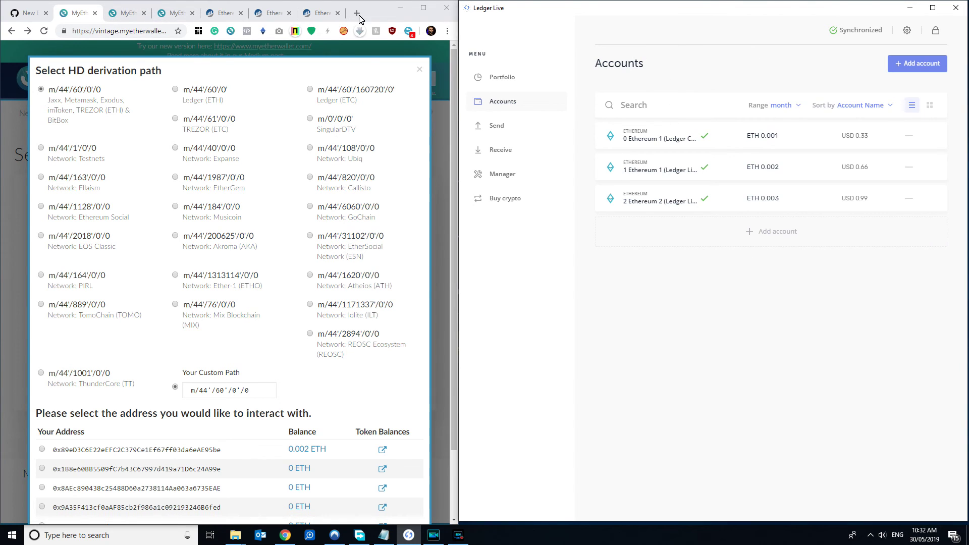
{"action": "left_click", "coordinate": [318, 12]}
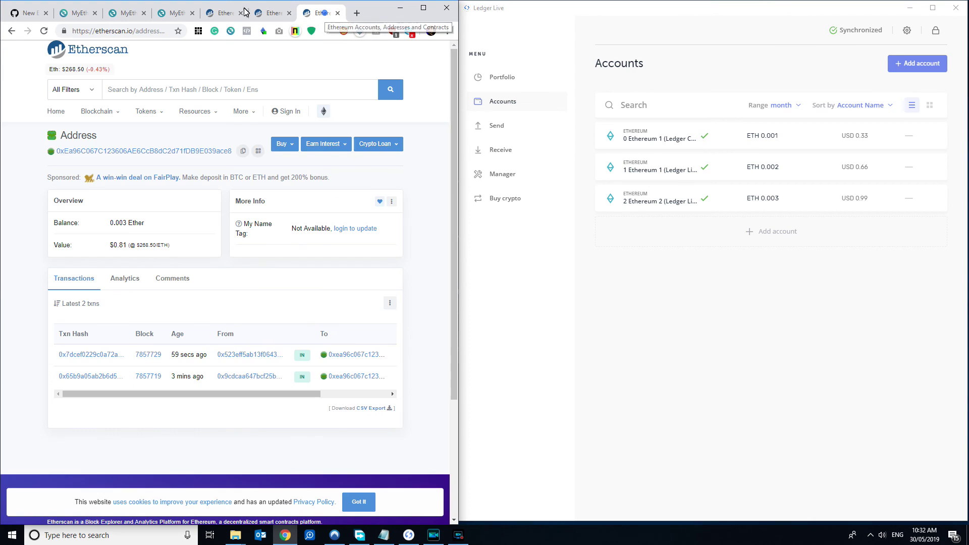
Step: Compare the Etherscan pages of the 0.001 and 0.003 ETH addresses, then return to MyEtherWallet's path dialog
{"action": "left_click", "coordinate": [222, 14]}
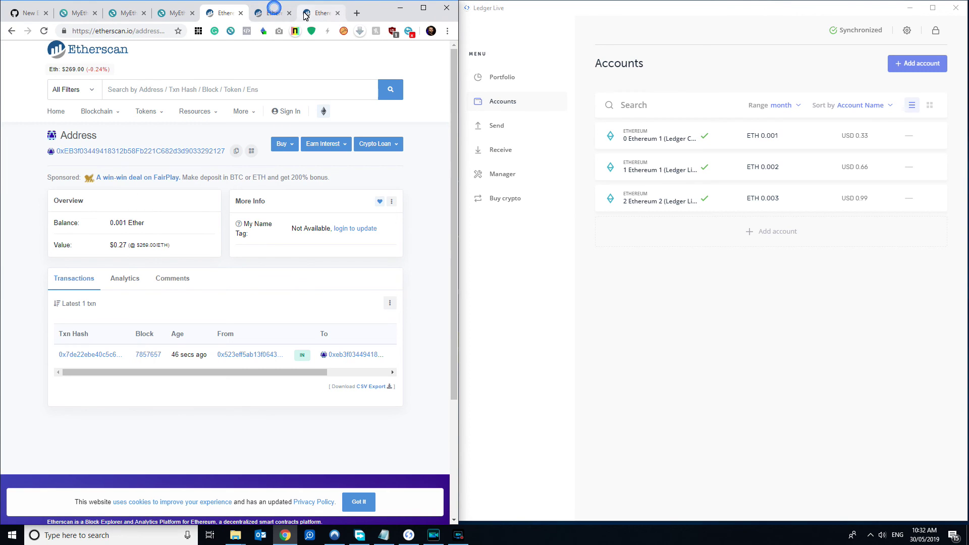
{"action": "left_click", "coordinate": [319, 14]}
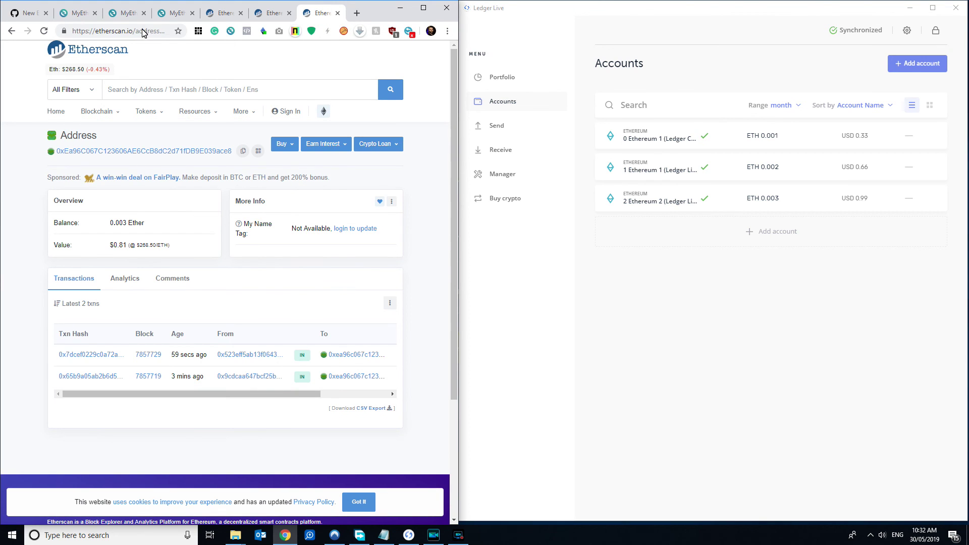
{"action": "left_click", "coordinate": [76, 12]}
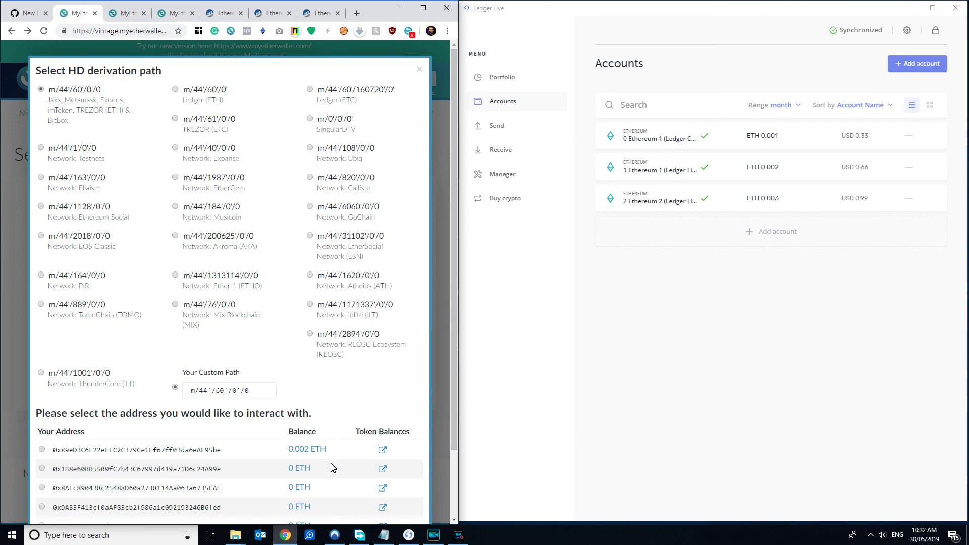
Step: Unlock MyEtherWallet with the first m/44'/60'/0' Ledger (ETH) path address, holding 0.001 ETH
{"action": "left_click", "coordinate": [176, 89]}
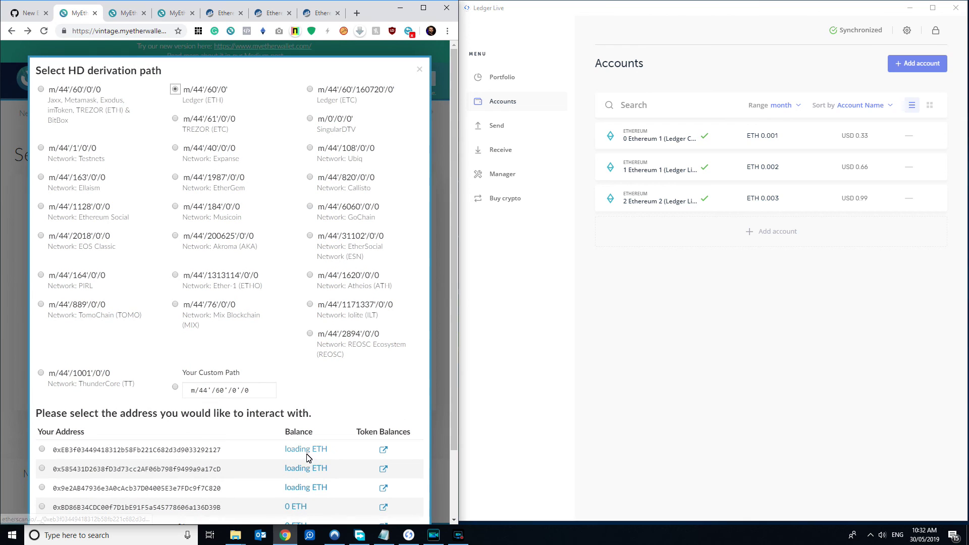
{"action": "scroll", "coordinate": [283, 355], "scroll_direction": "down", "scroll_amount": 2}
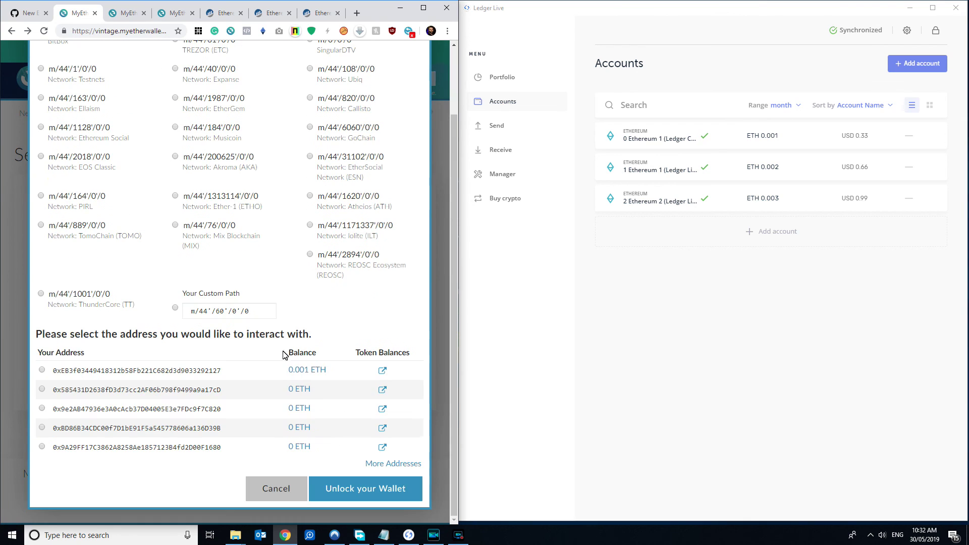
{"action": "left_click", "coordinate": [42, 369]}
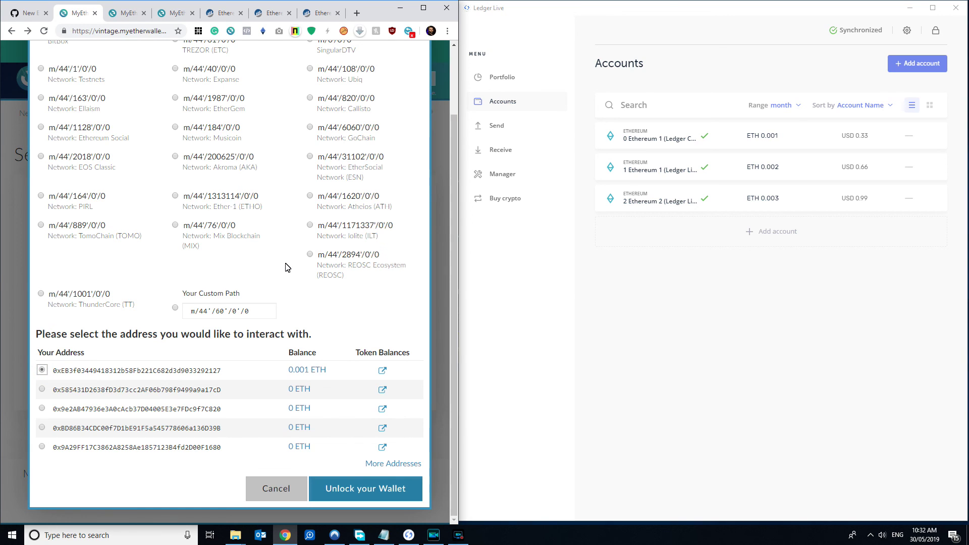
{"action": "left_click", "coordinate": [389, 494]}
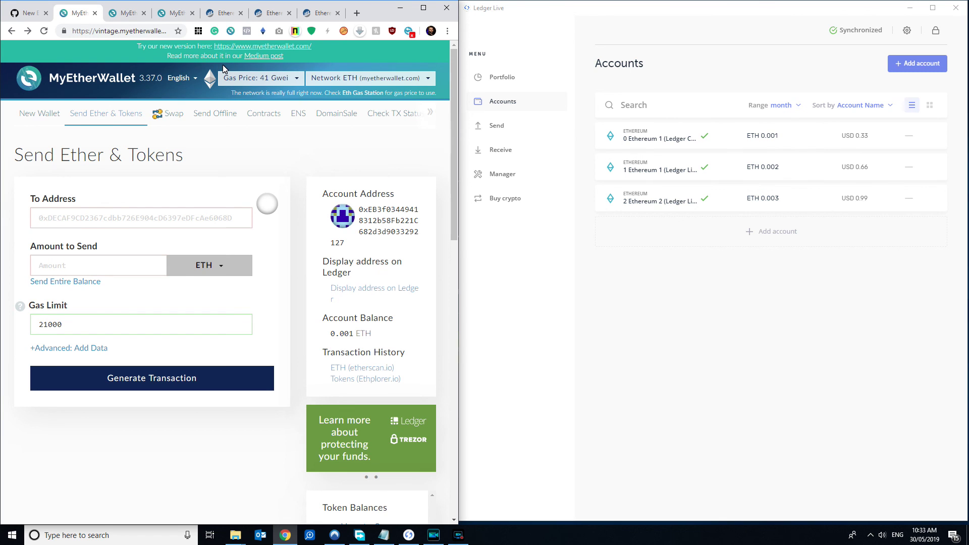
{"action": "left_click", "coordinate": [226, 15]}
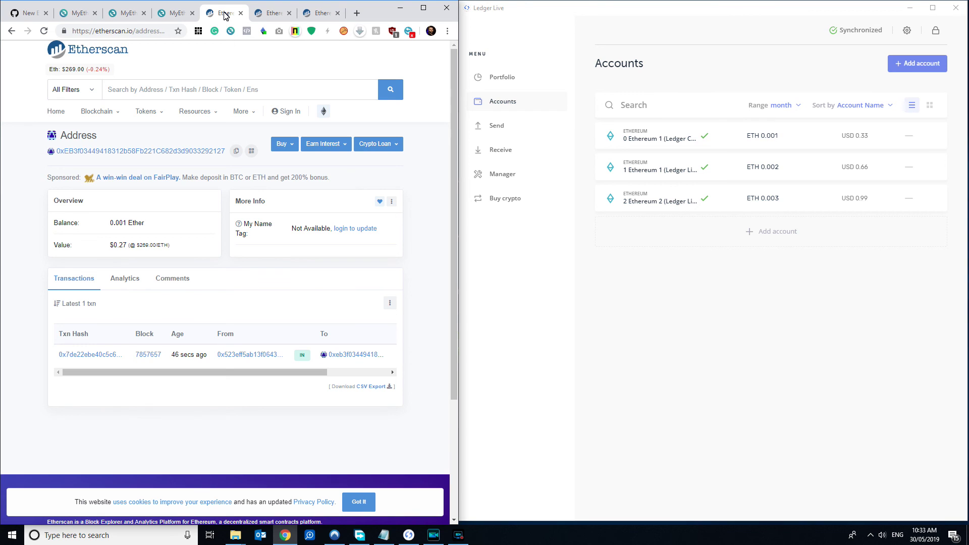
{"action": "left_click", "coordinate": [171, 14]}
{"action": "left_click", "coordinate": [124, 14]}
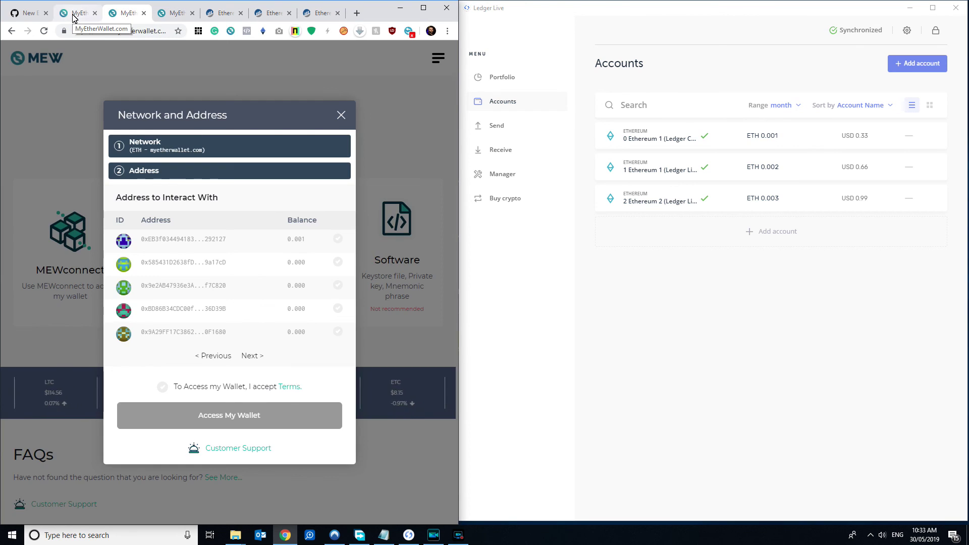
{"action": "left_click", "coordinate": [73, 17]}
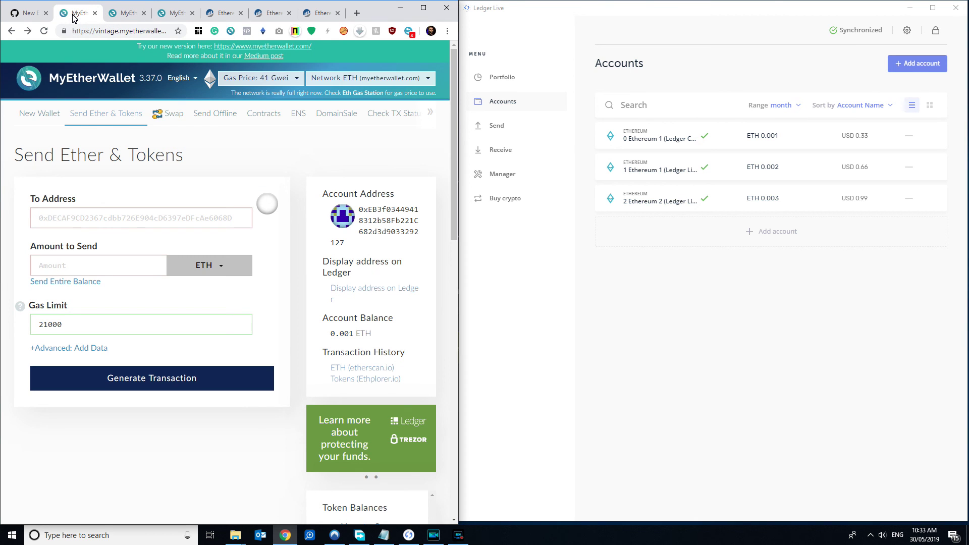